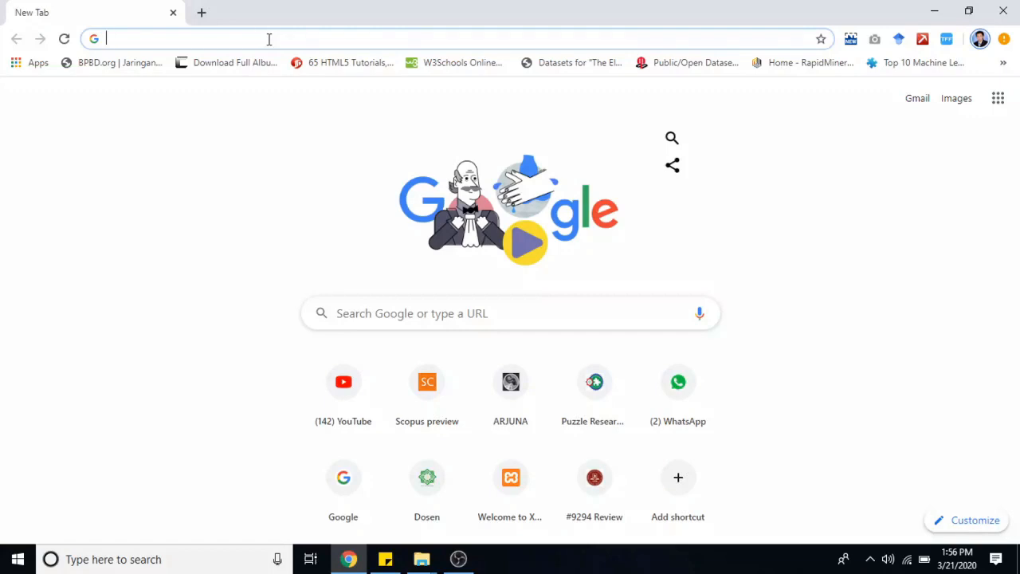
Search the web for google classroom and go to Classroom from its Google for Education product page.
text(google)
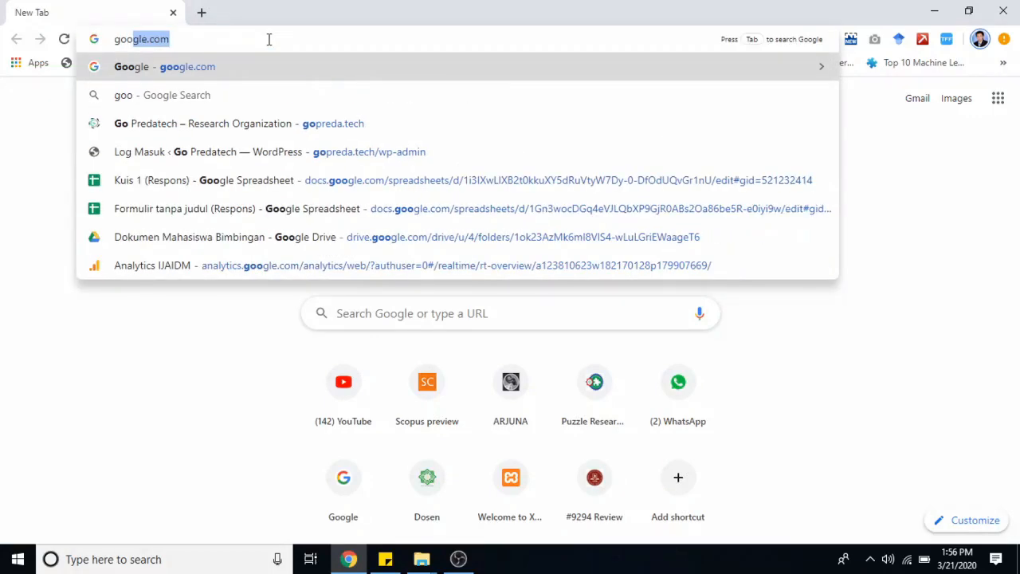
text( cl)
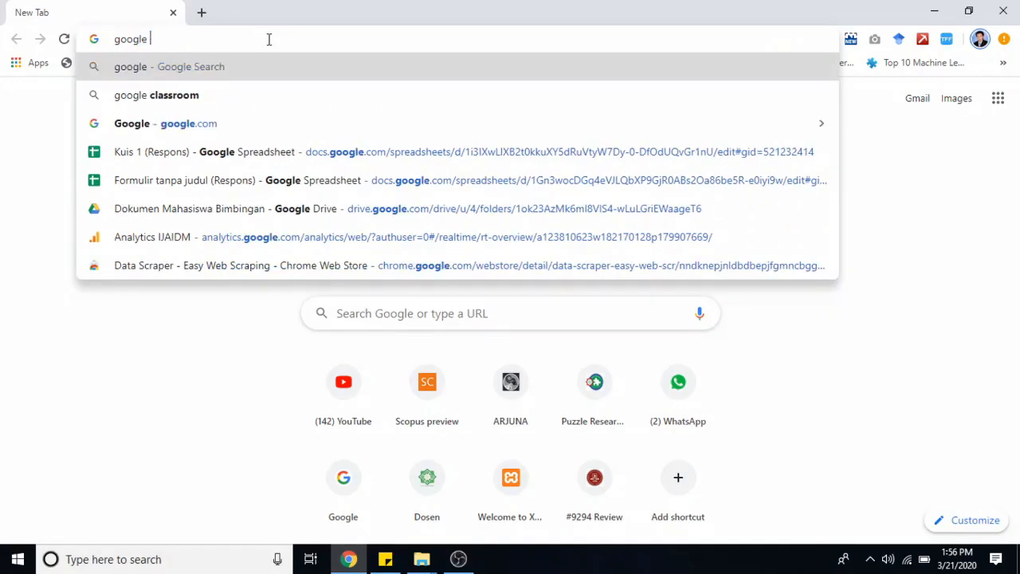
key(Return)
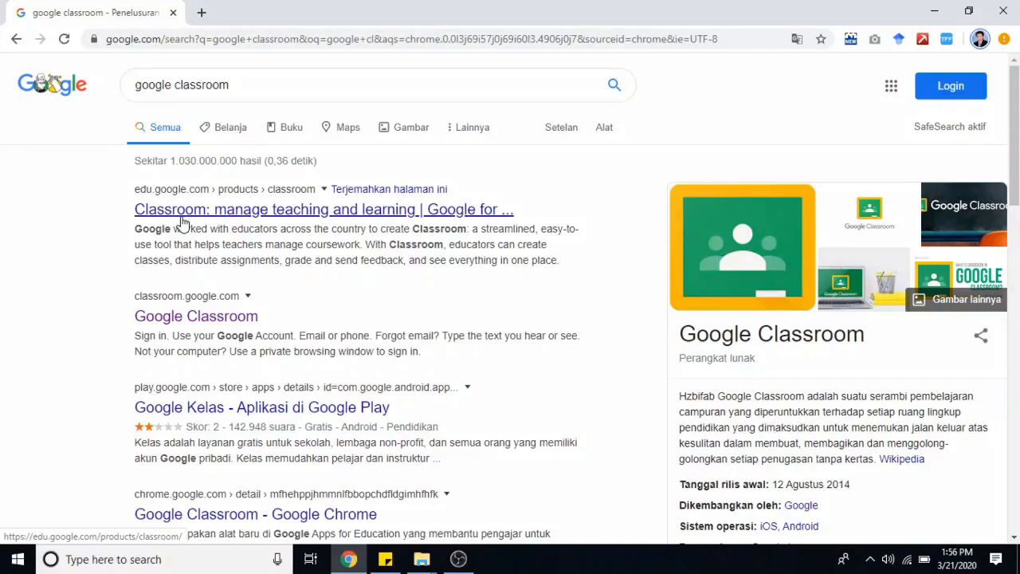
click(182, 222)
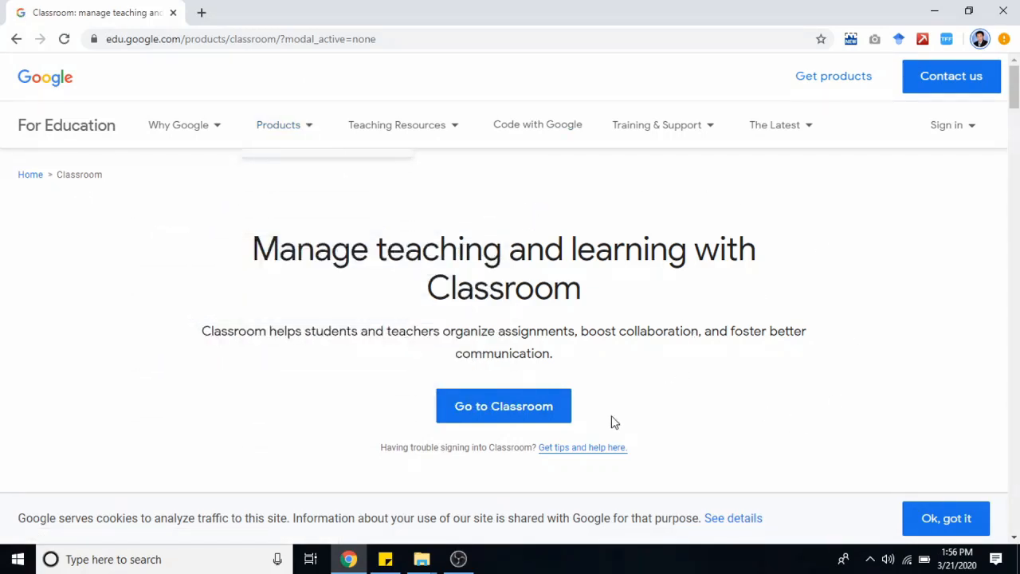
click(507, 420)
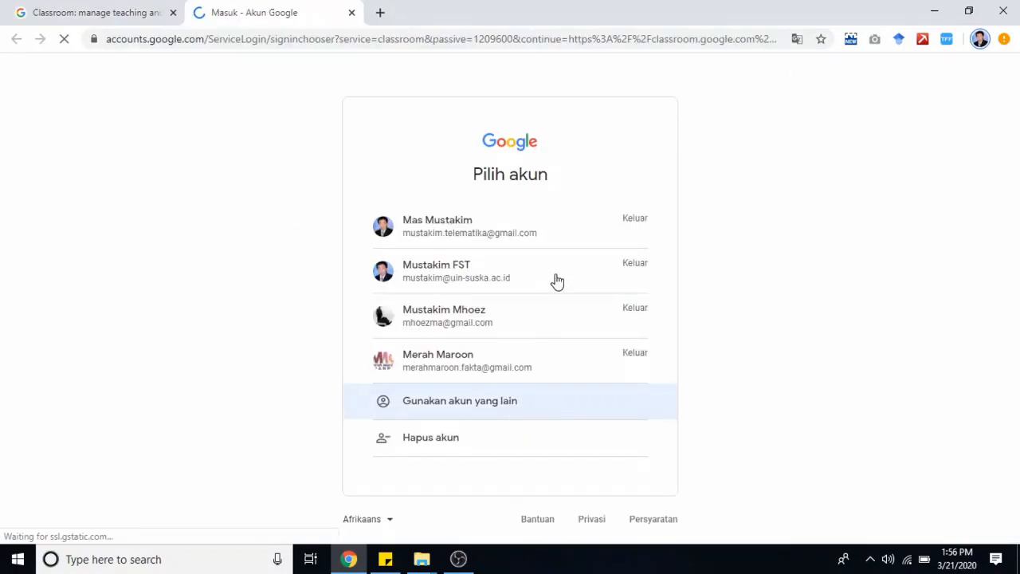
Sign in to Classroom with the first listed Google account by entering the account password.
click(505, 237)
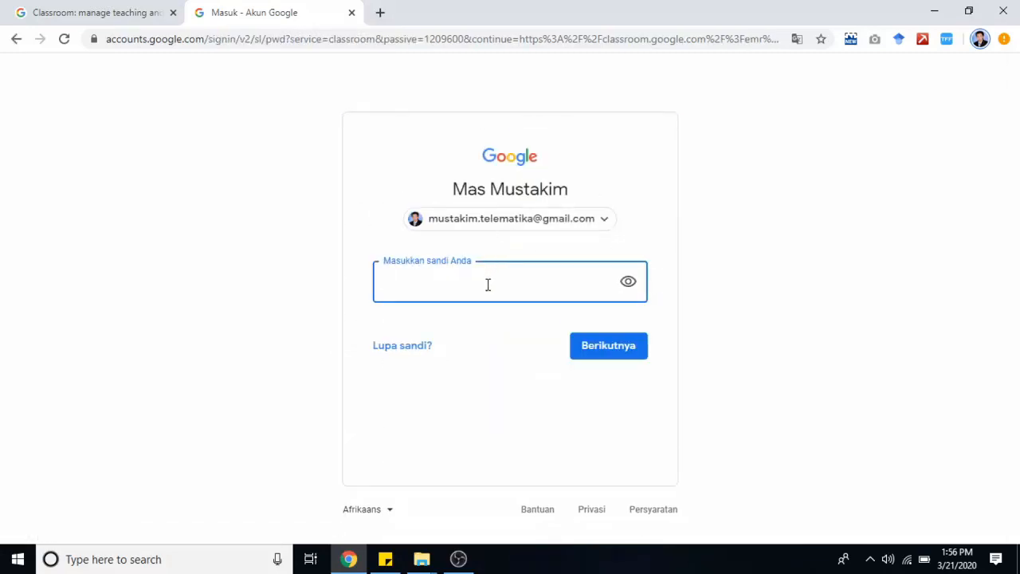
text(****)
key(BackSpace)
key(BackSpace)
text(**********)
click(582, 343)
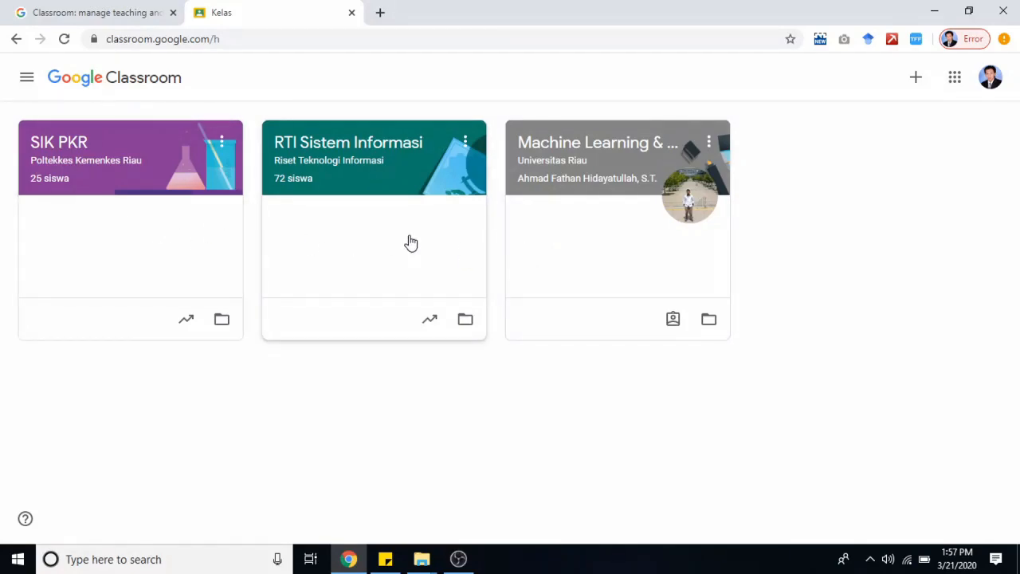
Start creating a new class and accept the notice about not using Classroom at a school with students.
click(918, 80)
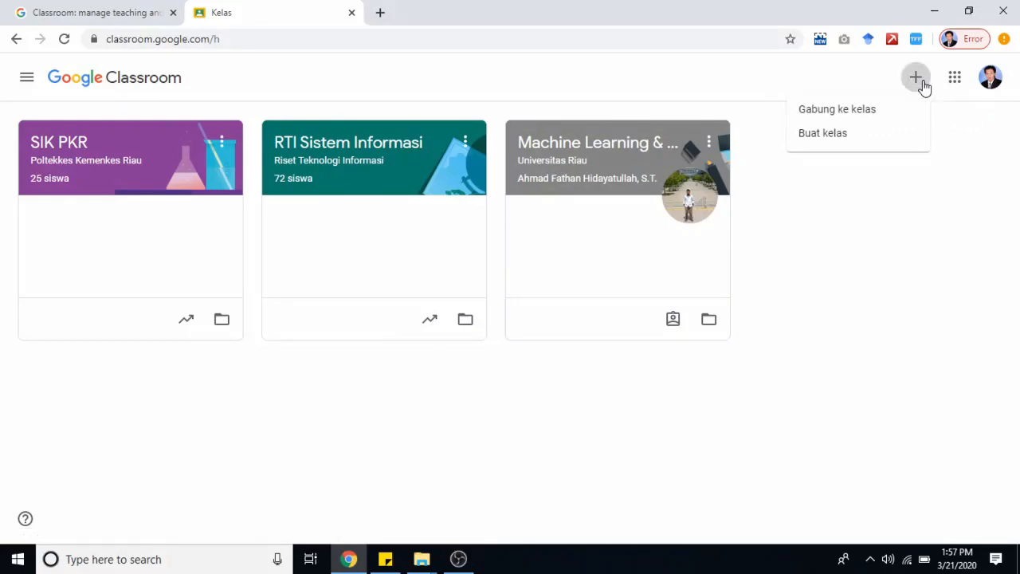
click(868, 139)
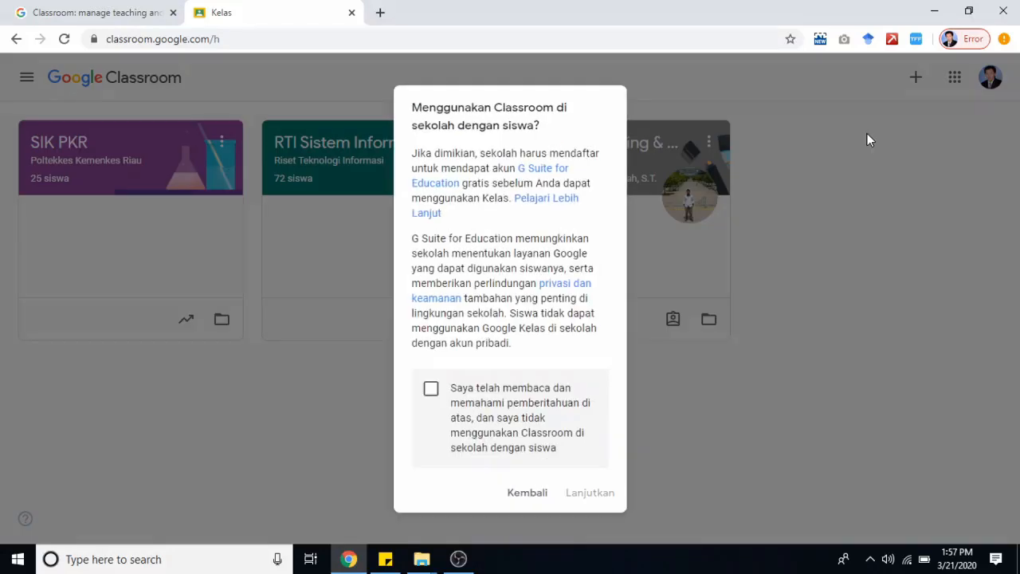
click(431, 390)
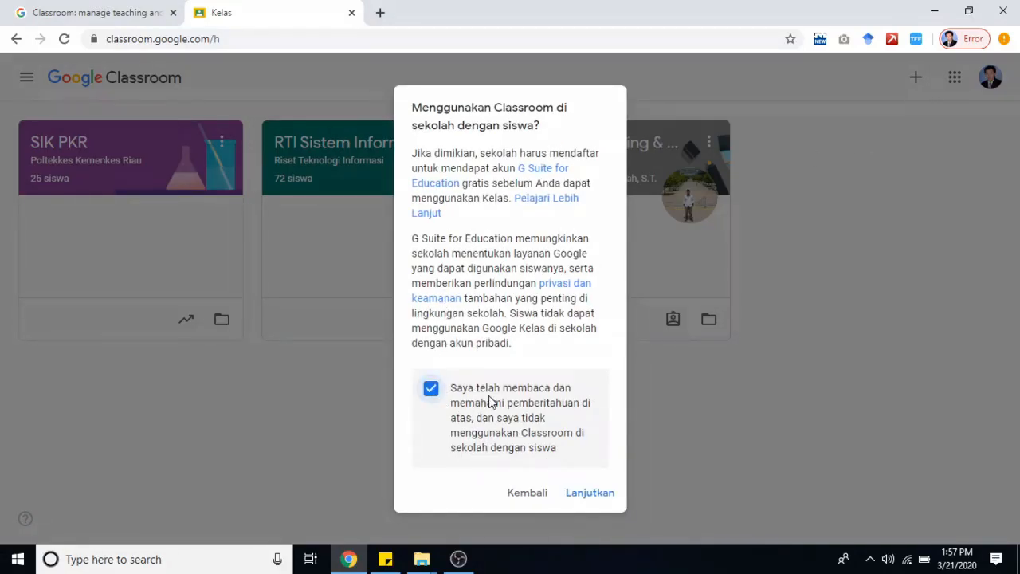
click(598, 494)
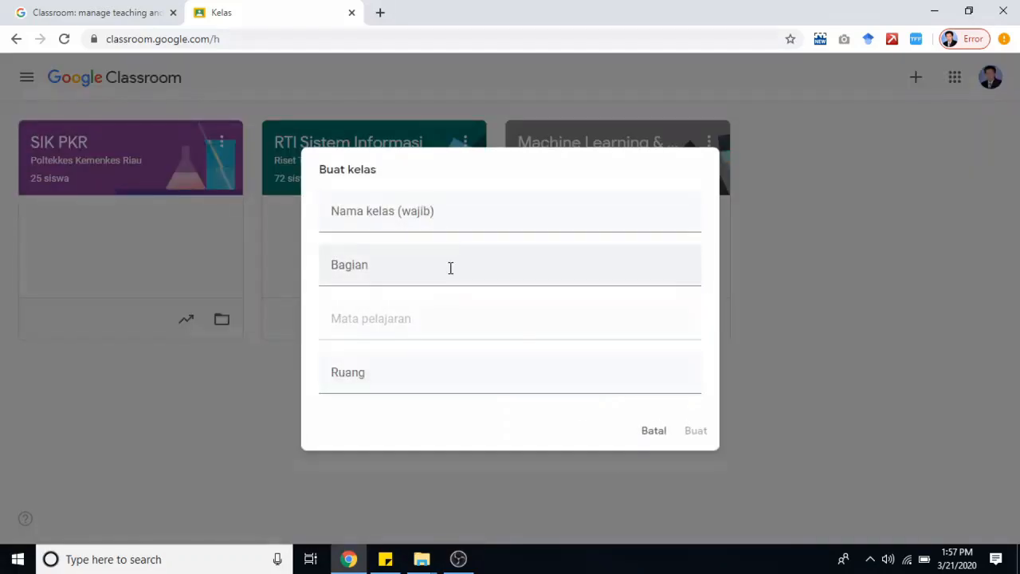
Name the class "Data Mining 2020" and set its section (Bagian) to "Genap 2019-2020".
click(425, 227)
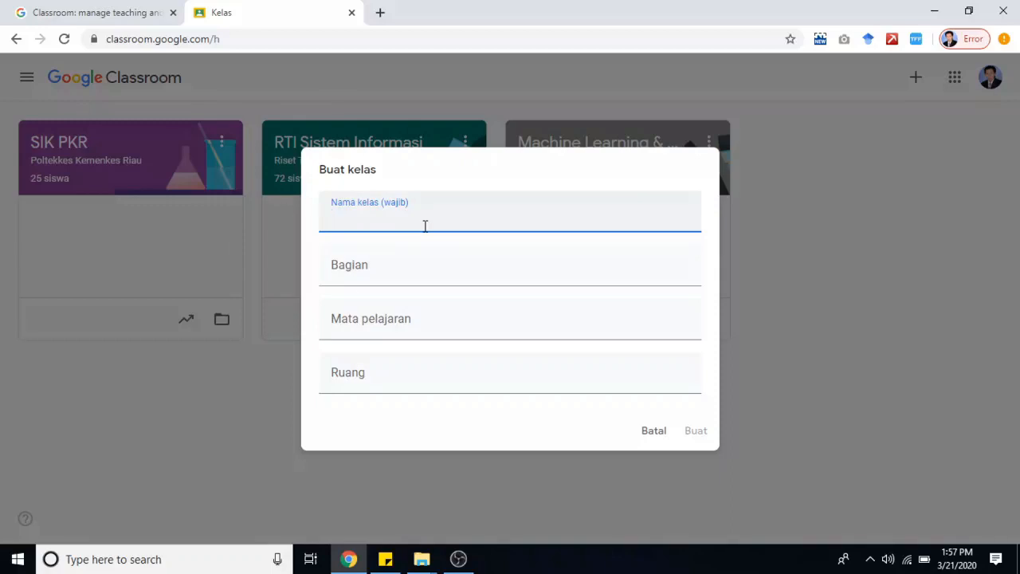
text(Data Mining)
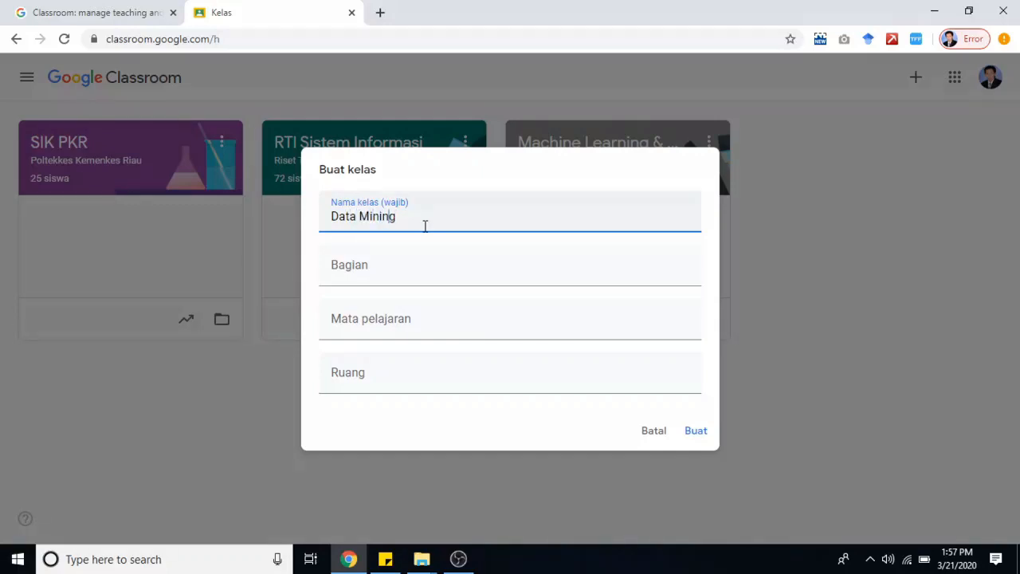
key(Left)
key(Left)
text(2020)
click(389, 275)
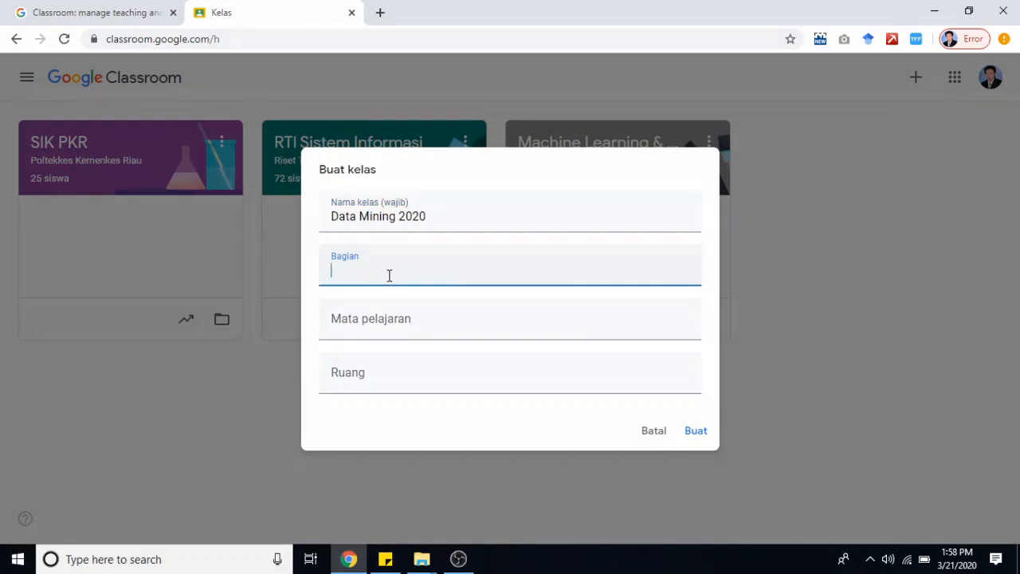
text(Genap 2019-2020)
Set the subject to "Data Mining" and the room to "Pilihan A", and create the class.
click(384, 331)
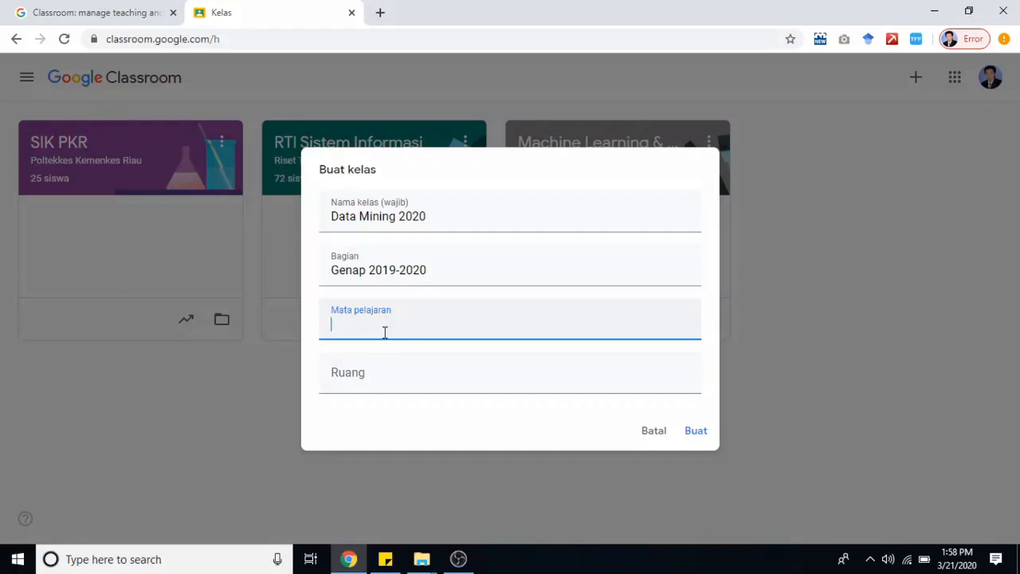
text(Data Mining)
click(380, 381)
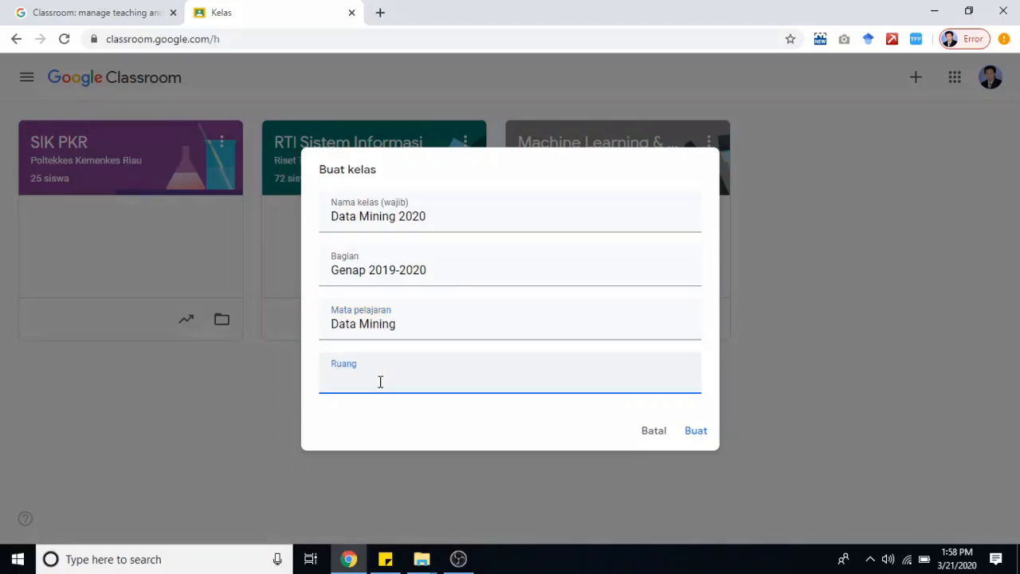
text(Pilihan A)
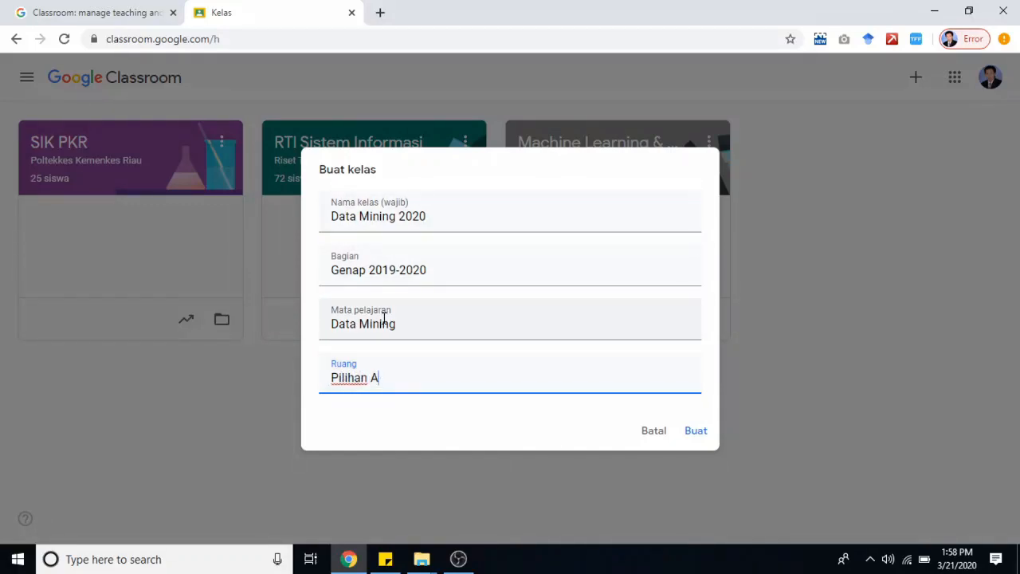
click(696, 431)
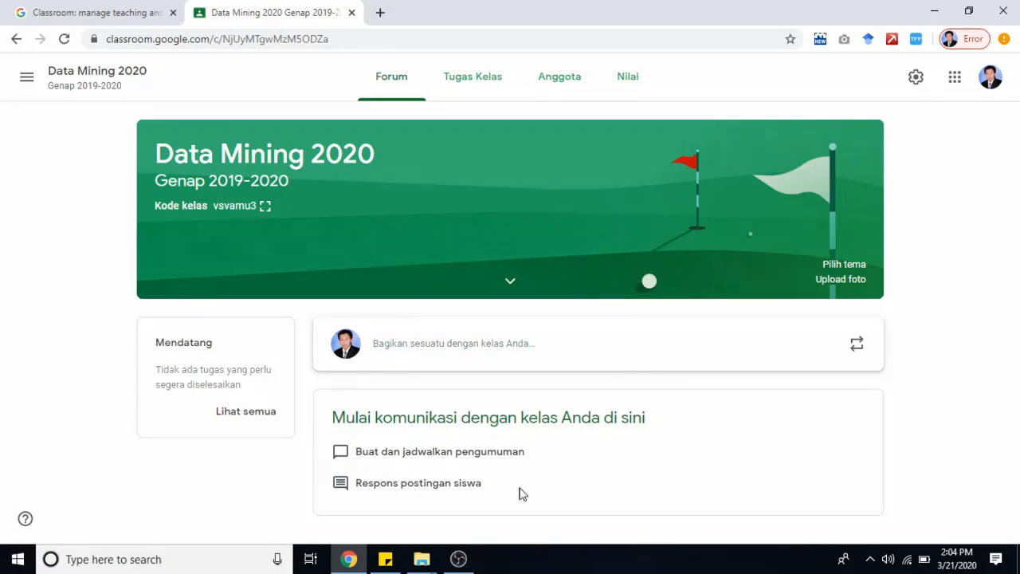
Look through the new class's Tugas Kelas, Anggota and Nilai pages, and expand the class details in the Forum.
click(462, 81)
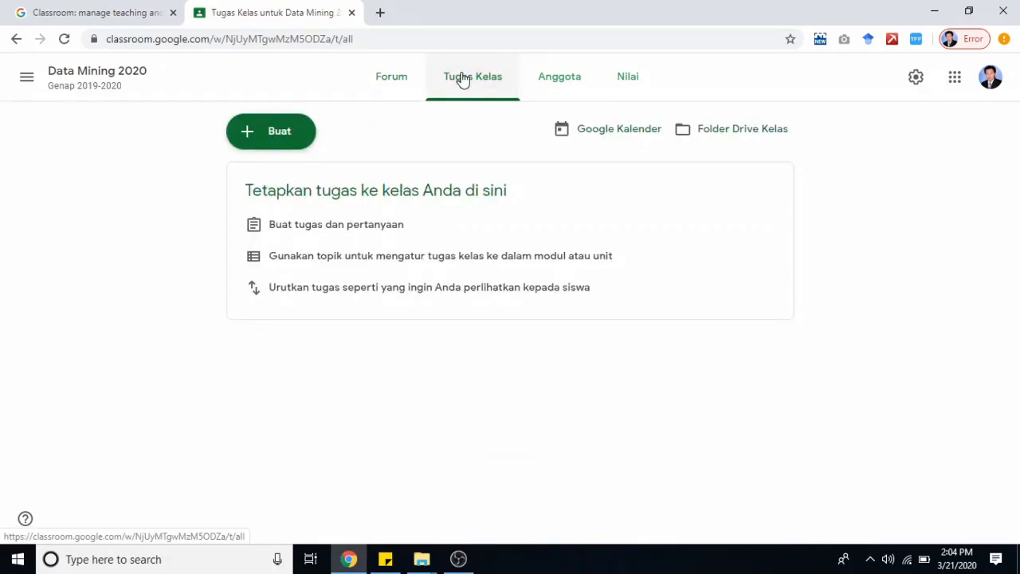
click(284, 136)
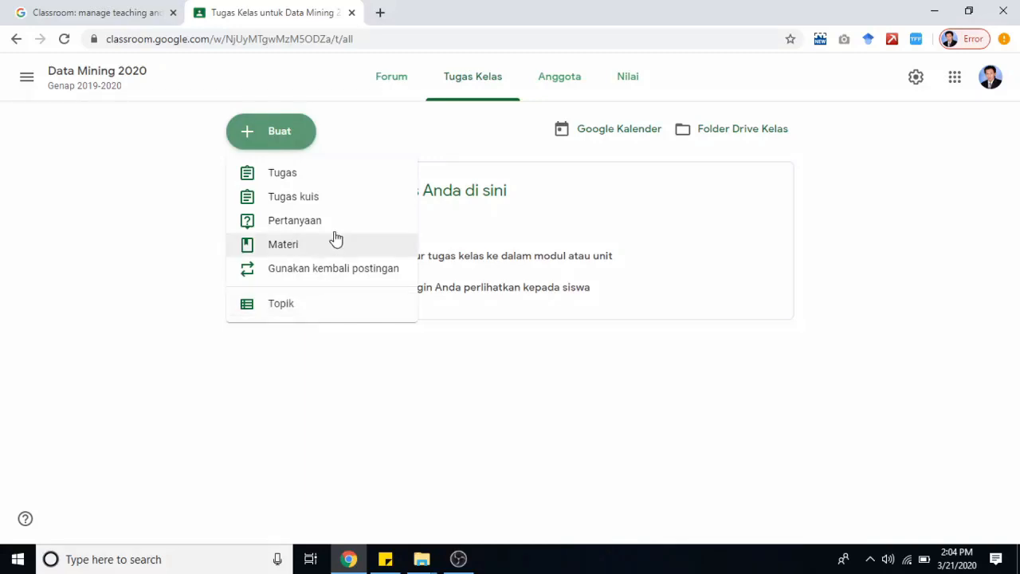
click(551, 82)
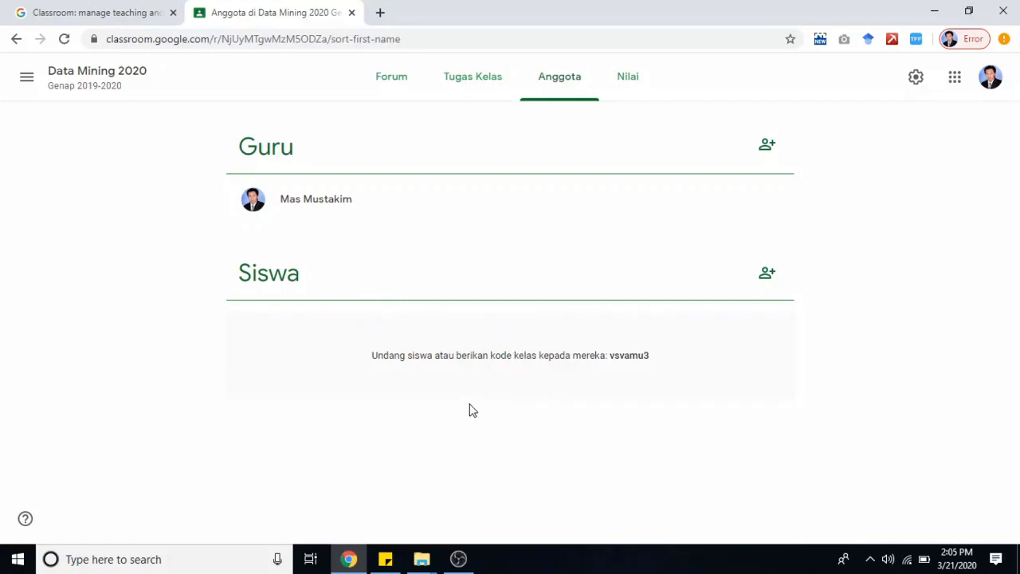
click(624, 87)
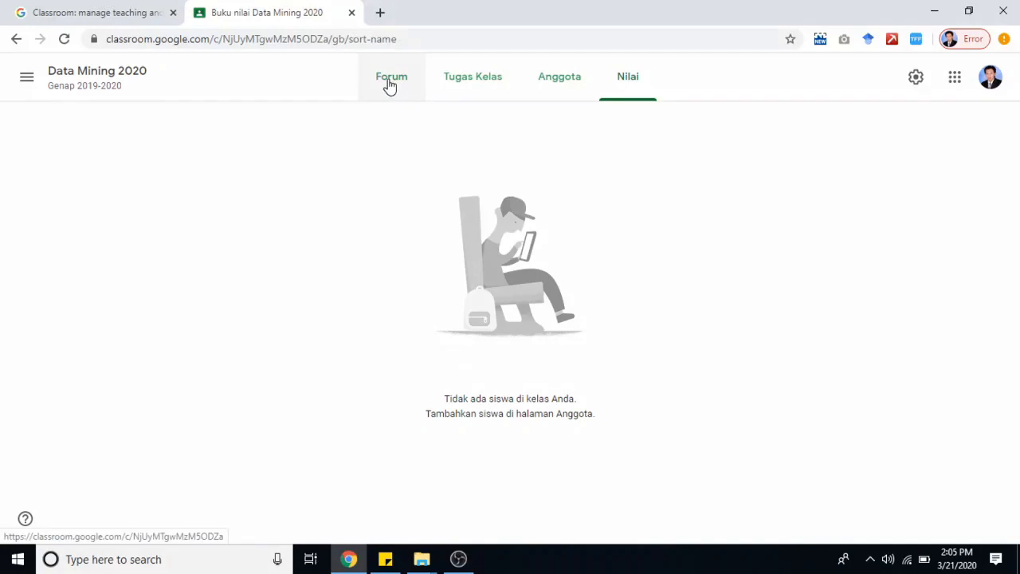
click(103, 84)
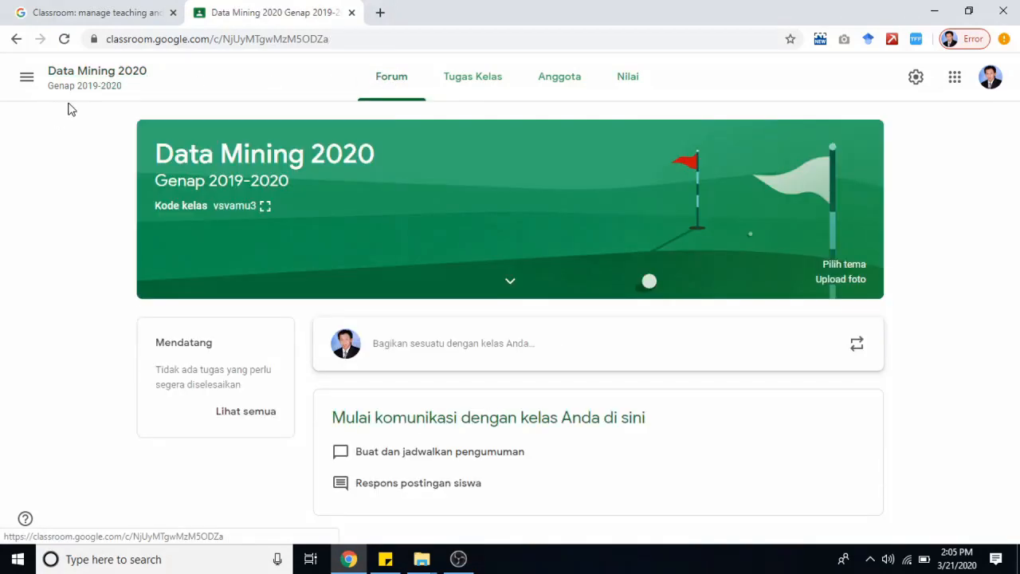
click(511, 284)
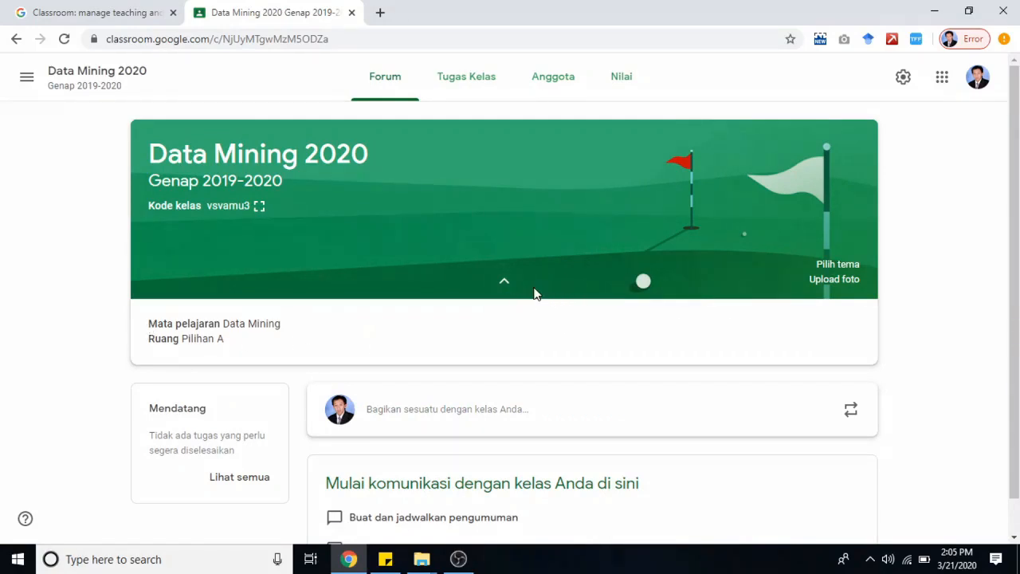
Change the class theme to the Matematika & Sains image with the notepad, glasses and blue head-diagram book.
click(838, 264)
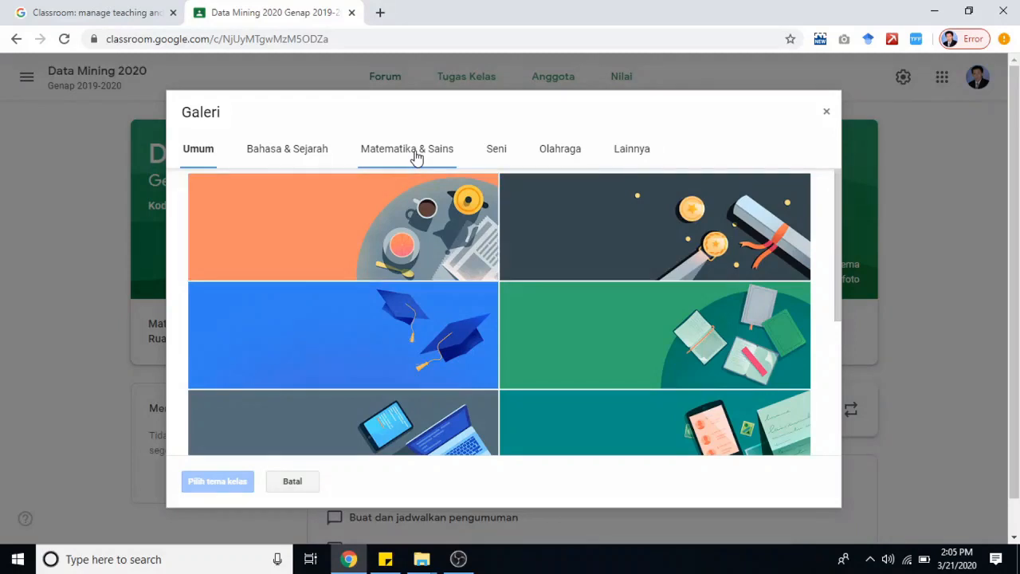
click(415, 156)
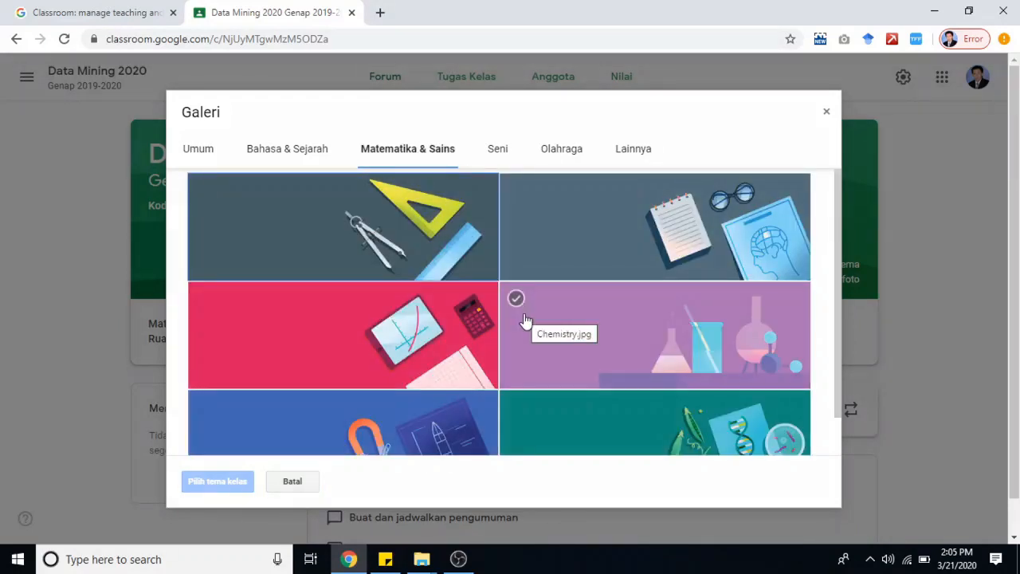
scroll(526, 320, down, 1)
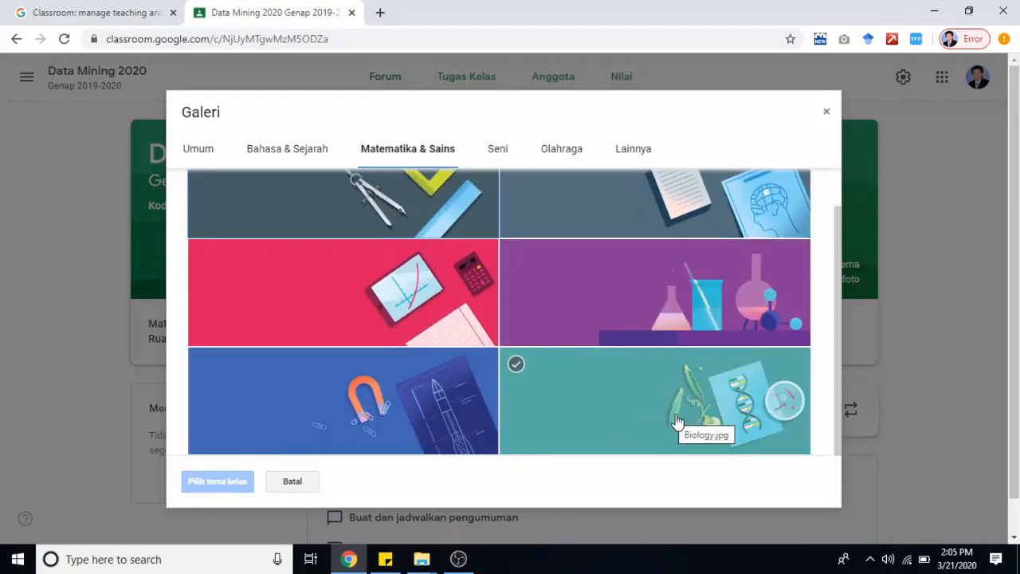
scroll(651, 250, up, 1)
click(651, 250)
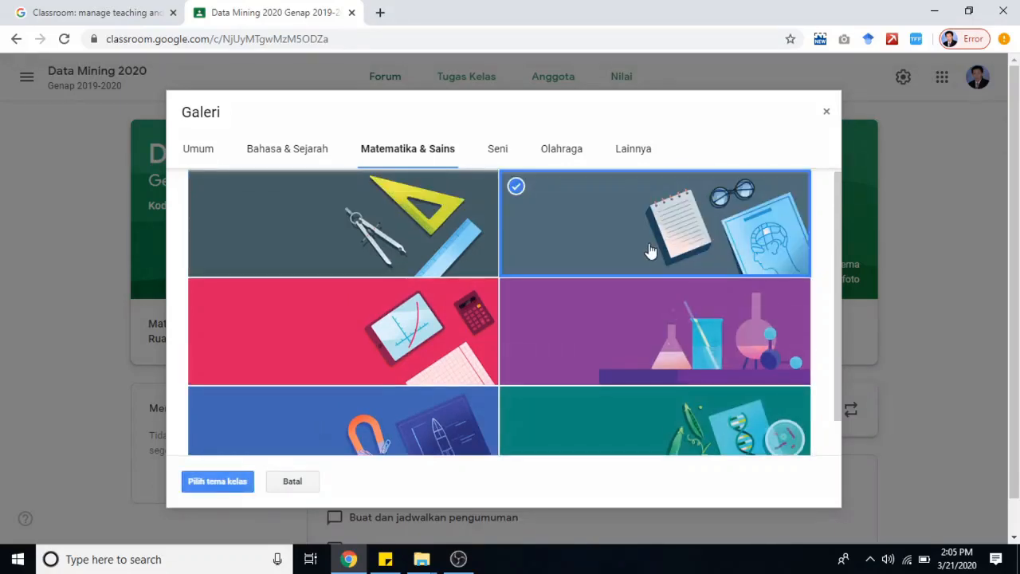
click(217, 482)
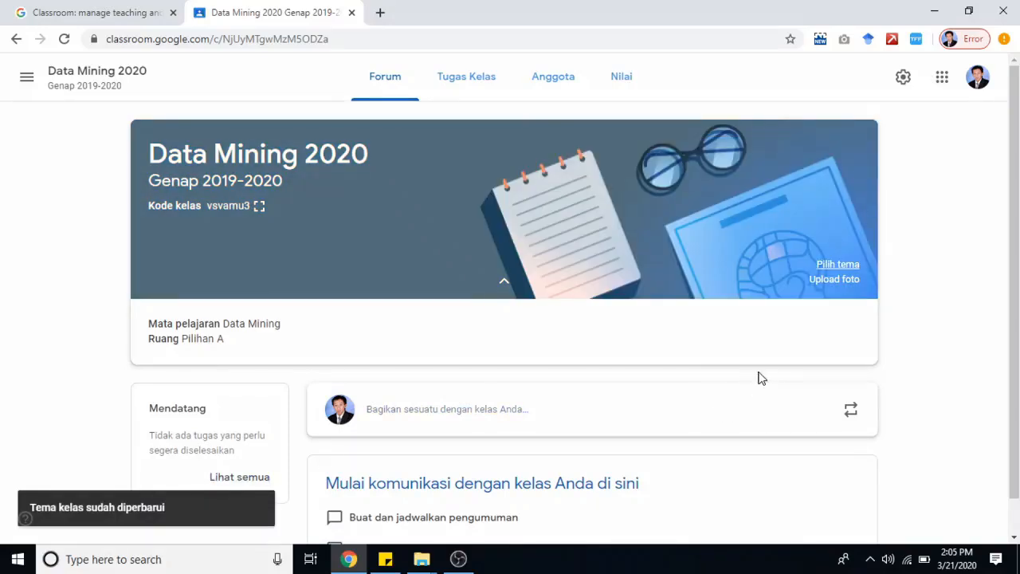
scroll(761, 378, down, 1)
scroll(761, 378, up, 1)
click(27, 77)
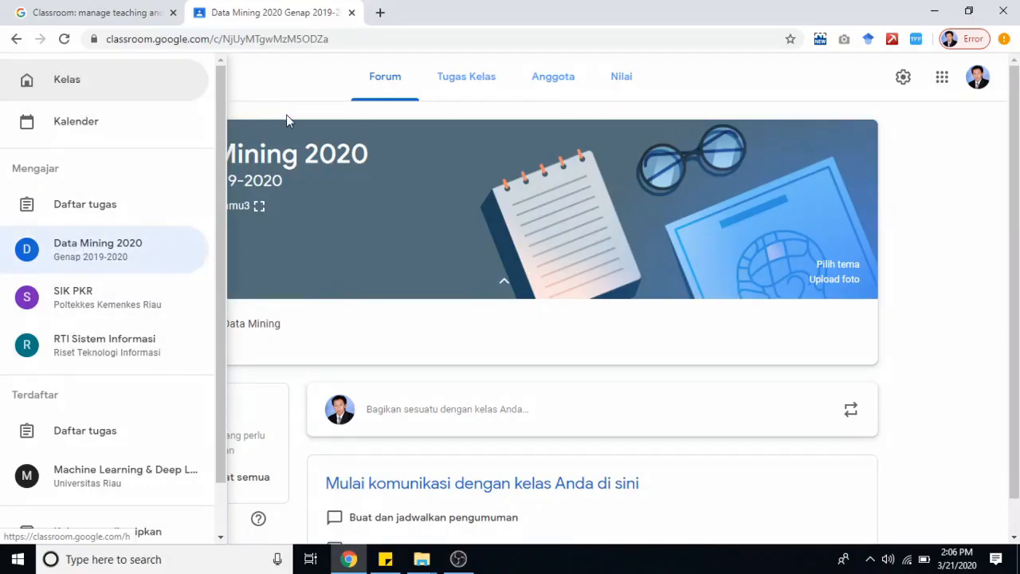
click(284, 90)
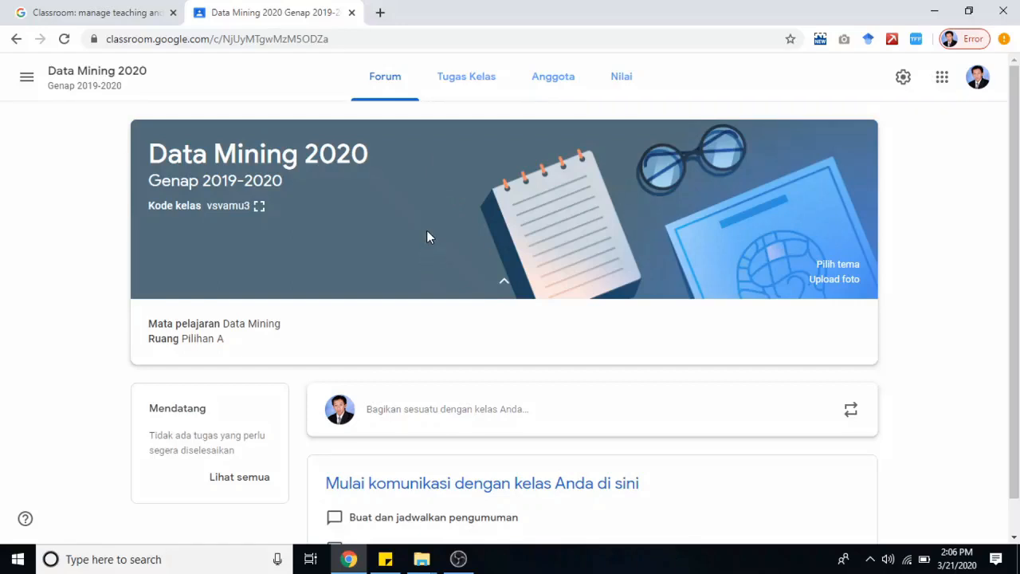
Go to the class's Tugas Kelas page and start creating a new topic.
click(464, 78)
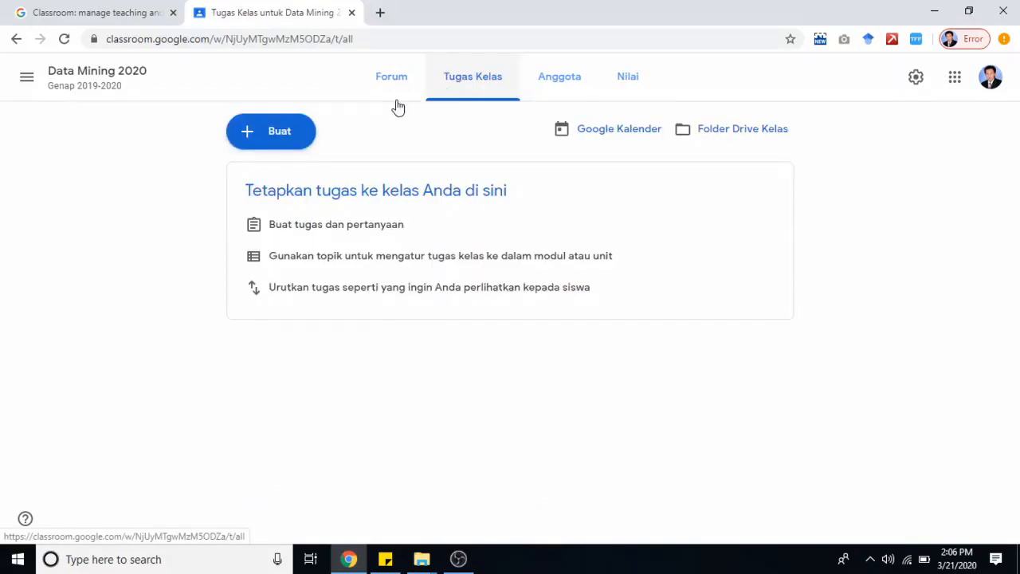
click(281, 137)
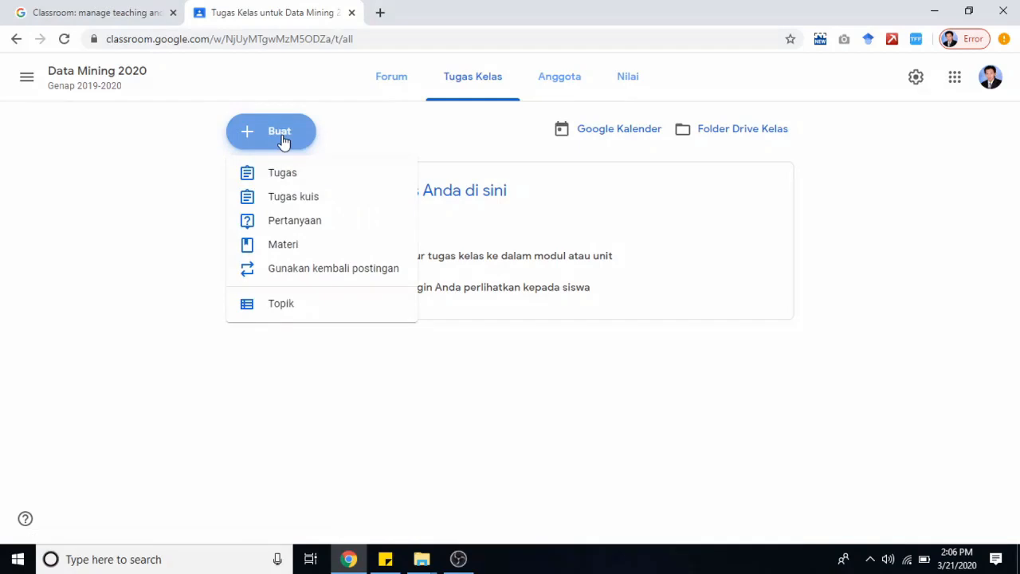
click(276, 305)
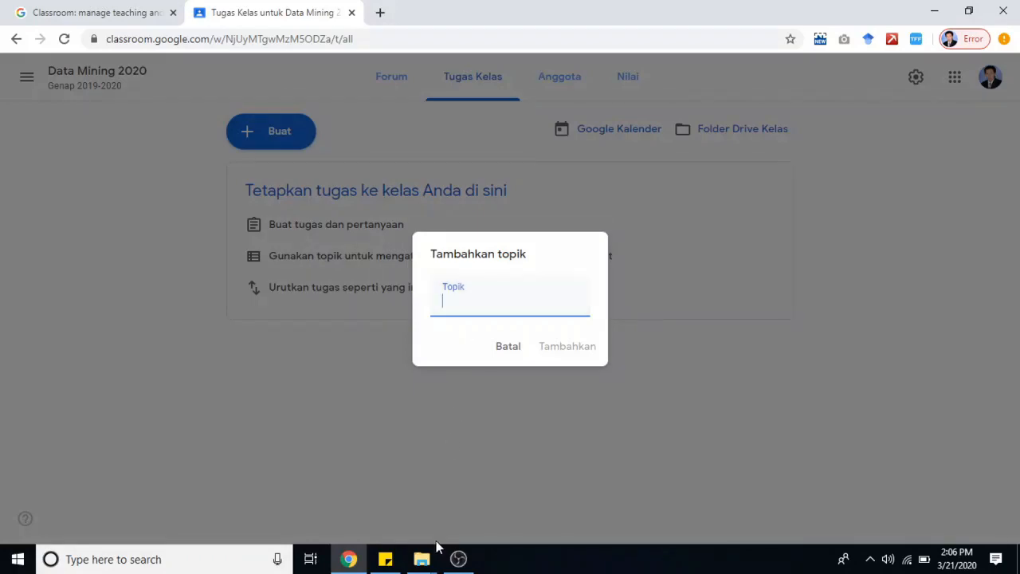
Switch to File Explorer and open the PDF "02. Silabus Mata Kuliah Data Mining" from the "03. RPS dan Silabus" folder.
mouse_move(421, 559)
click(343, 466)
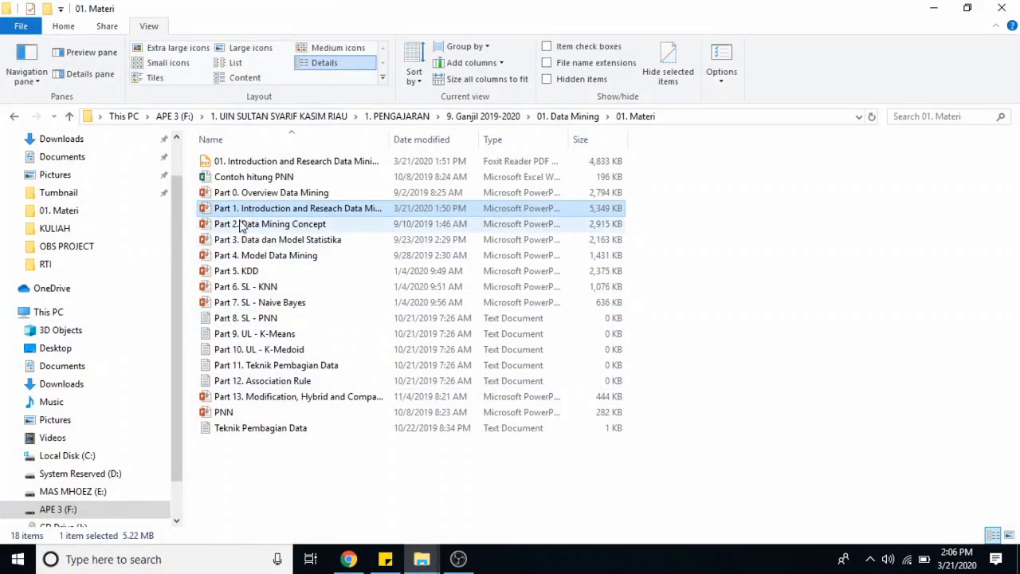
click(14, 117)
double_click(396, 205)
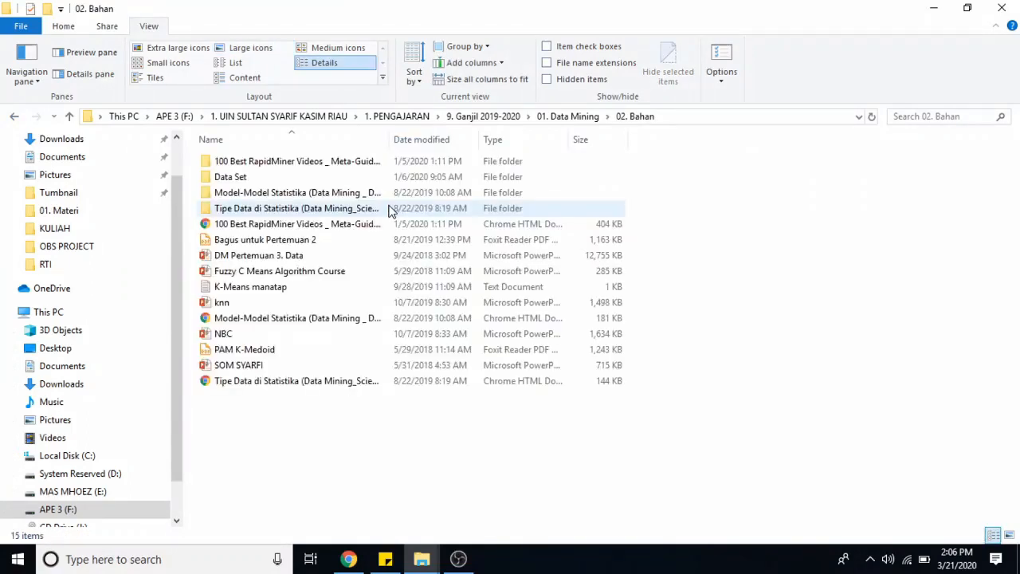
click(13, 116)
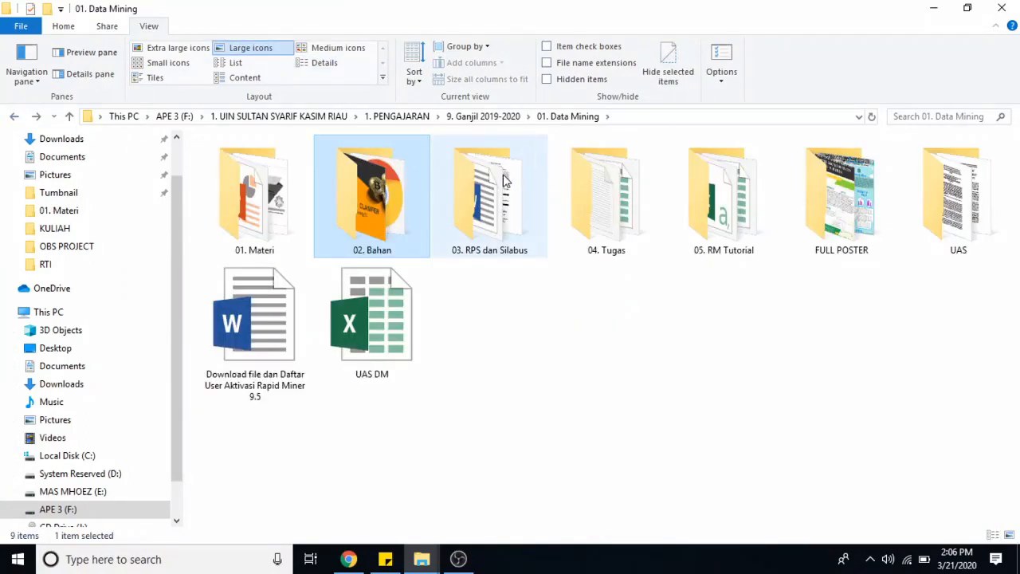
double_click(502, 191)
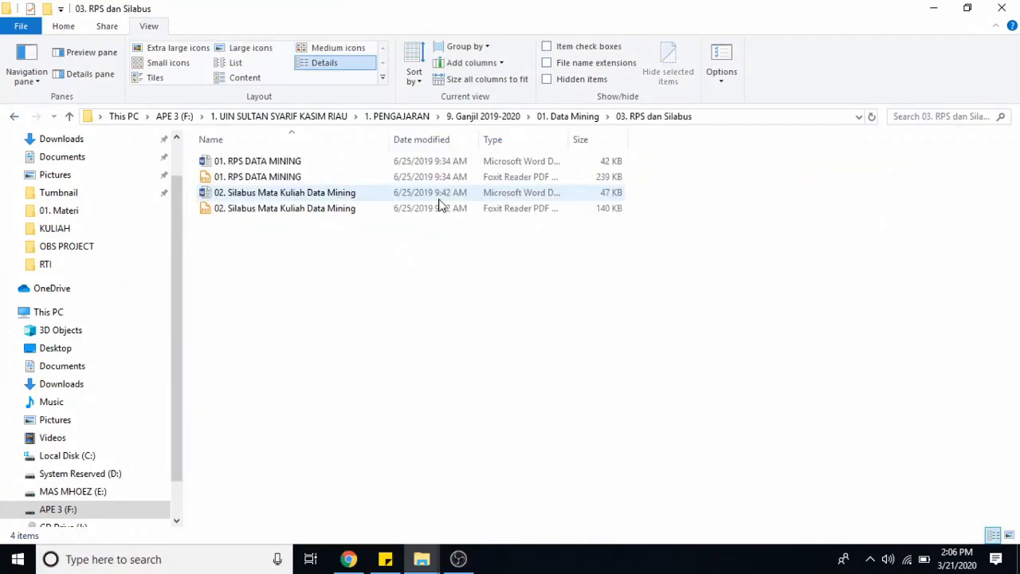
double_click(282, 212)
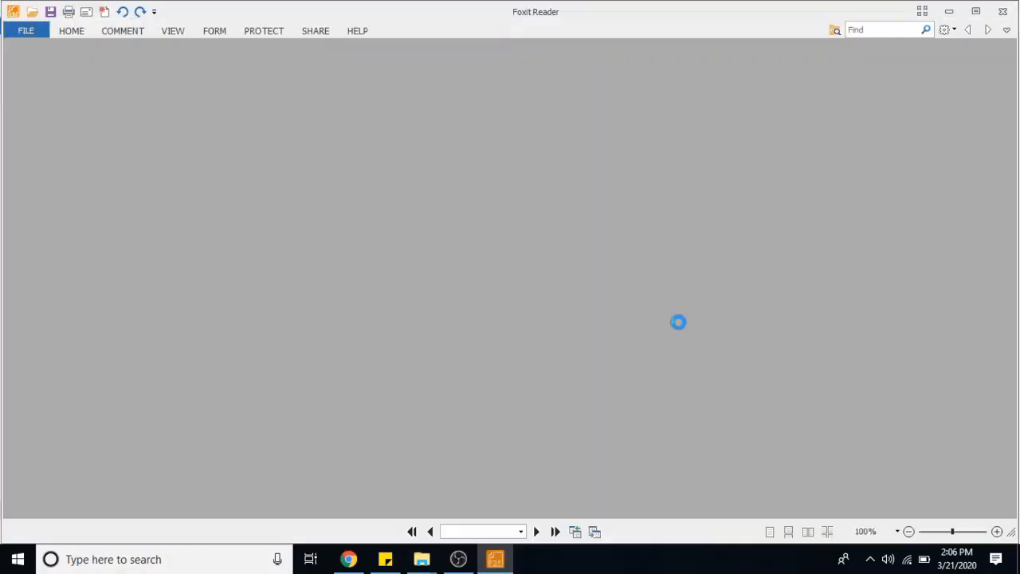
Copy the first entry of the syllabus's Materi list, "Pengenalan Mata Kuliah dan Research Data Mining".
scroll(446, 288, down, 3)
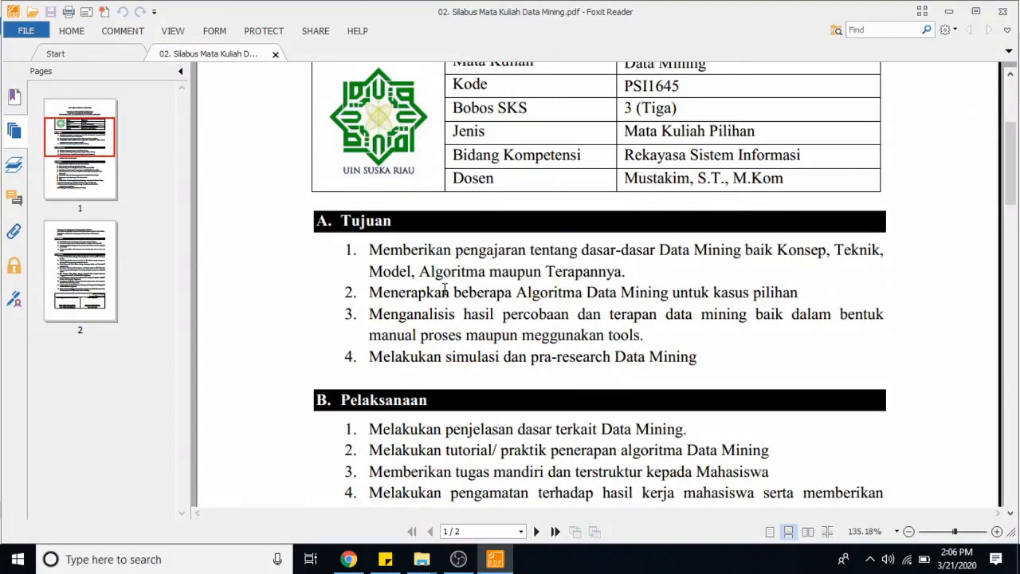
scroll(446, 289, down, 8)
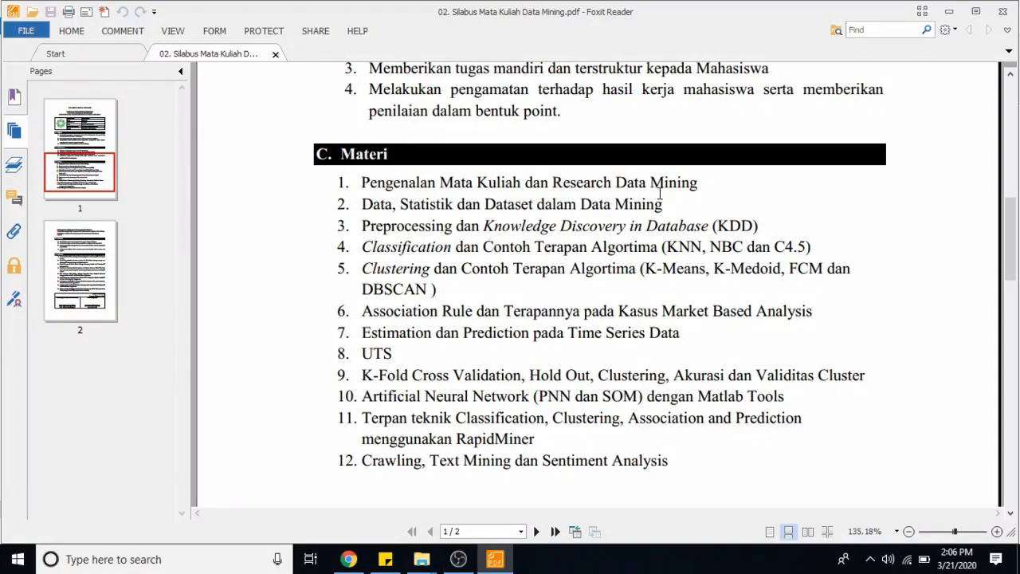
drag(363, 182, 699, 183)
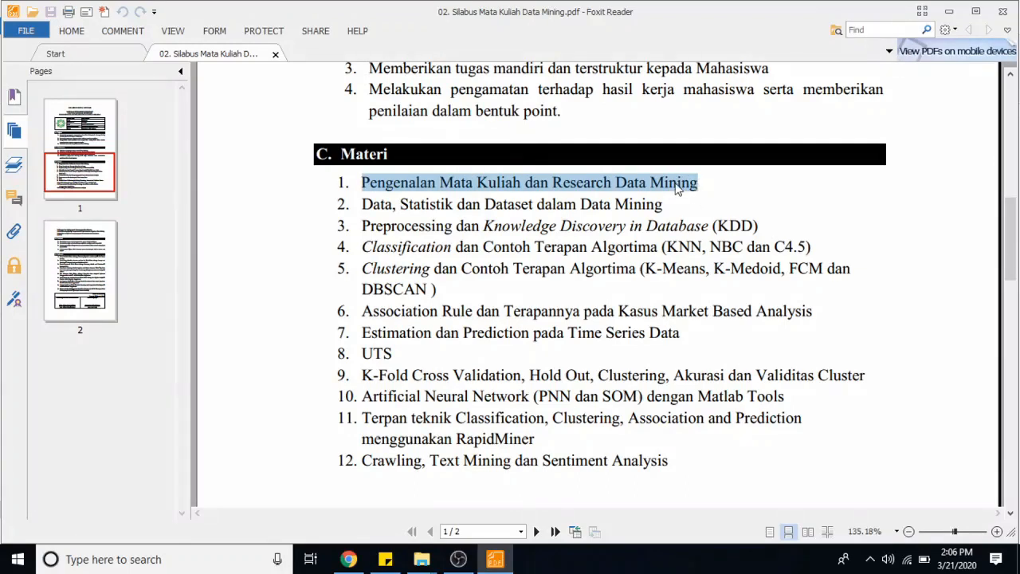
right_click(685, 185)
click(694, 192)
Review the rest of the Materi list, switch back to Chrome and add the topic "Pengenalan Mata Kuliah dan Research Data Mining".
scroll(408, 461, down, 4)
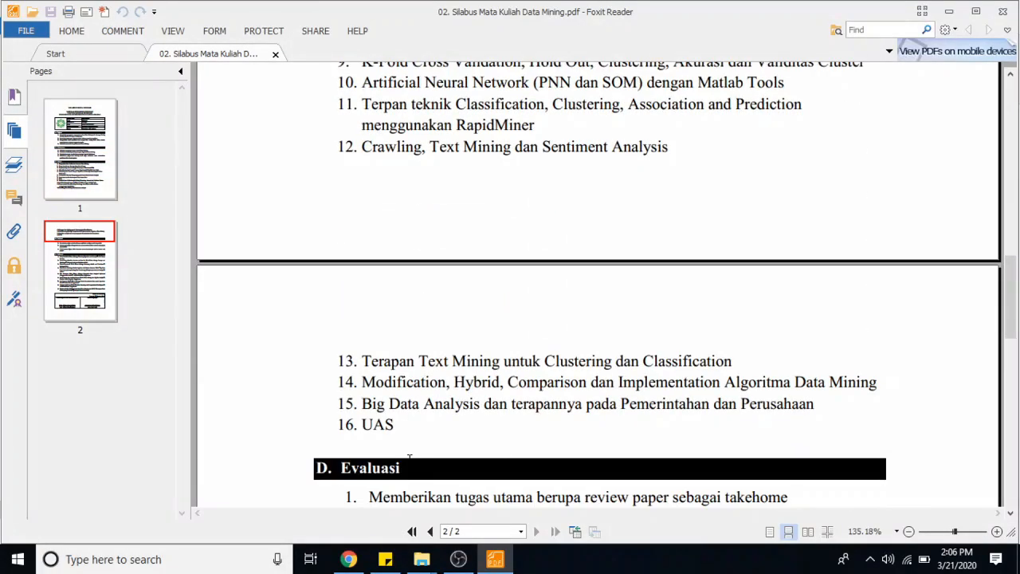
scroll(380, 412, up, 2)
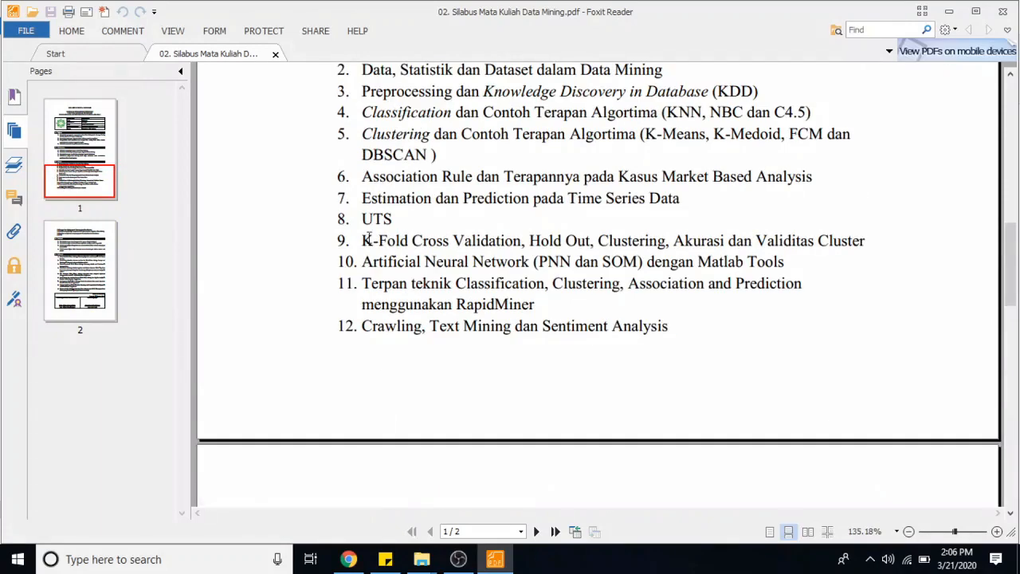
scroll(426, 392, down, 2)
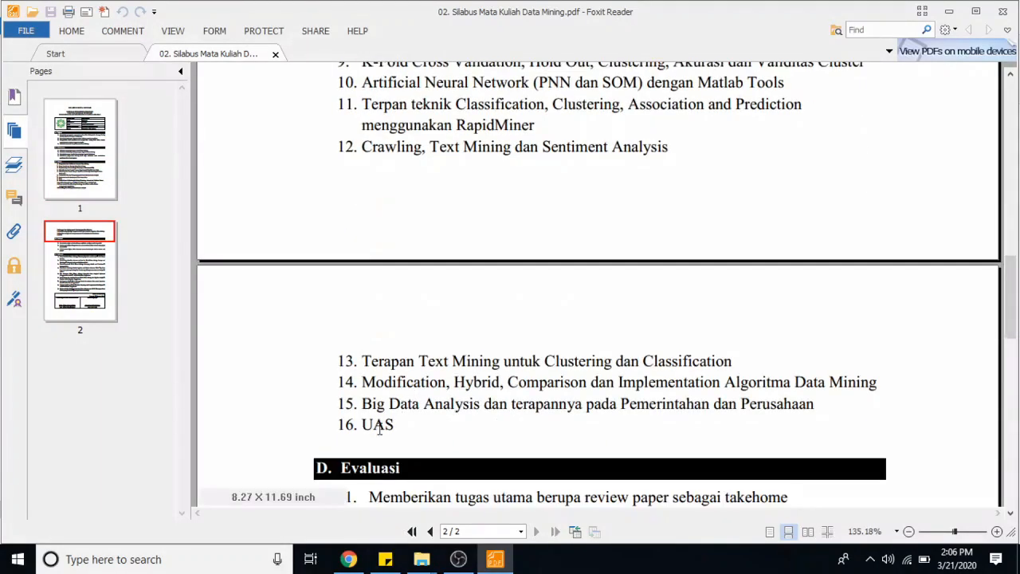
click(351, 558)
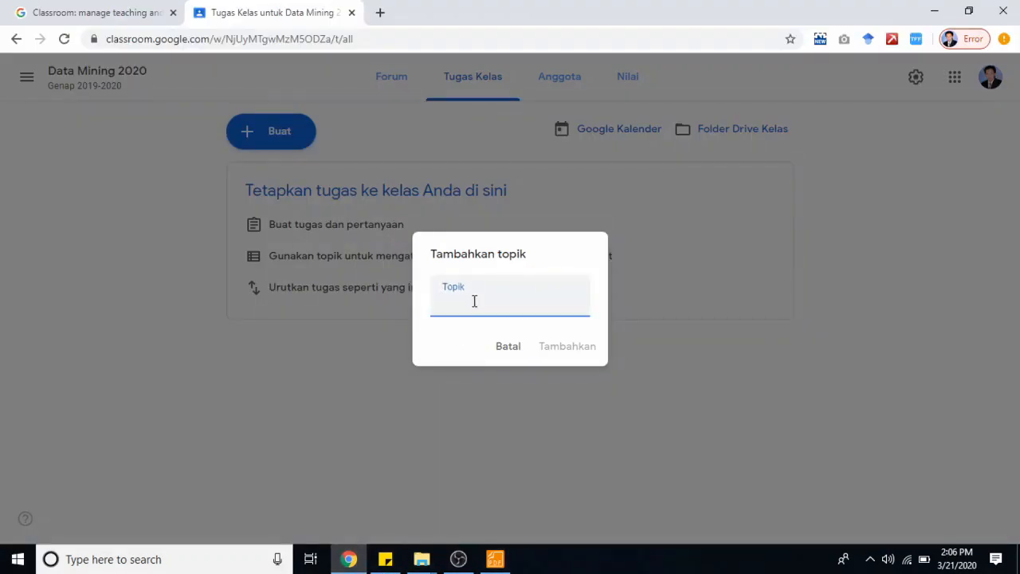
key(ctrl+v)
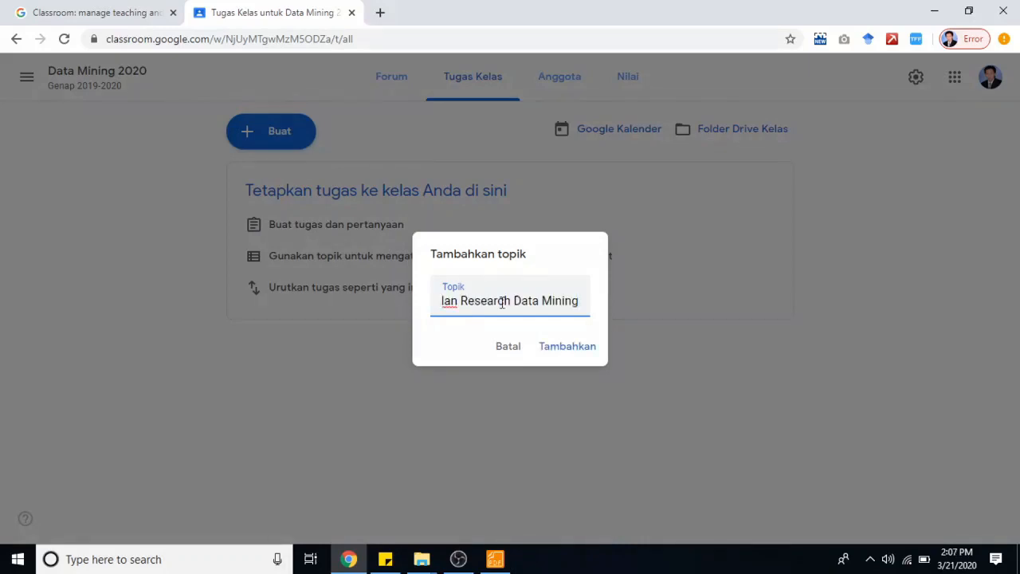
key(Home)
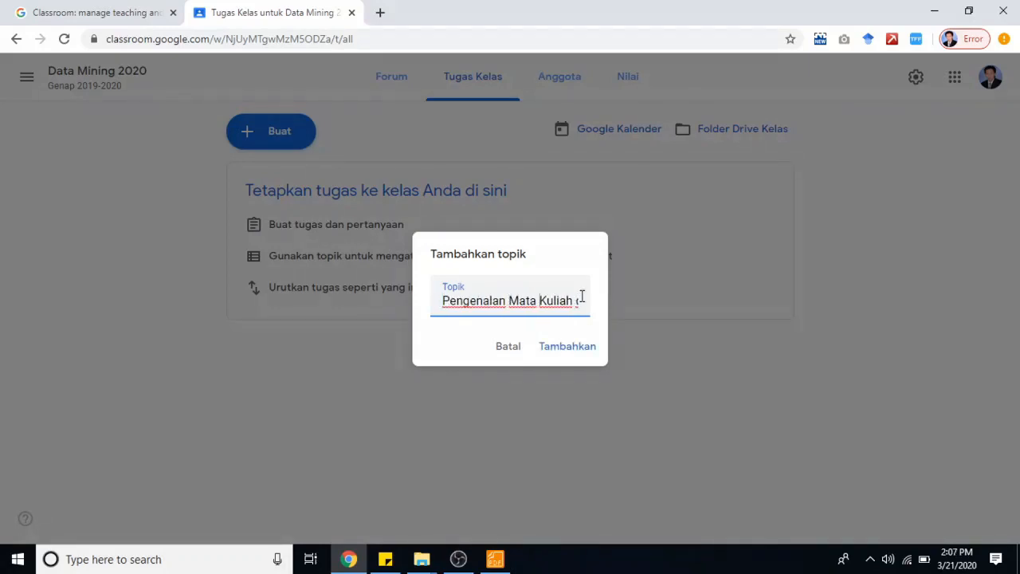
key(Right)
key(Right)
key(Right)
key(Right)
key(Right)
key(Right)
key(Right)
key(Right)
key(Right)
key(Right)
key(Right)
key(Right)
key(Right)
key(Right)
key(Right)
key(Right)
key(Right)
key(Right)
key(Right)
key(Right)
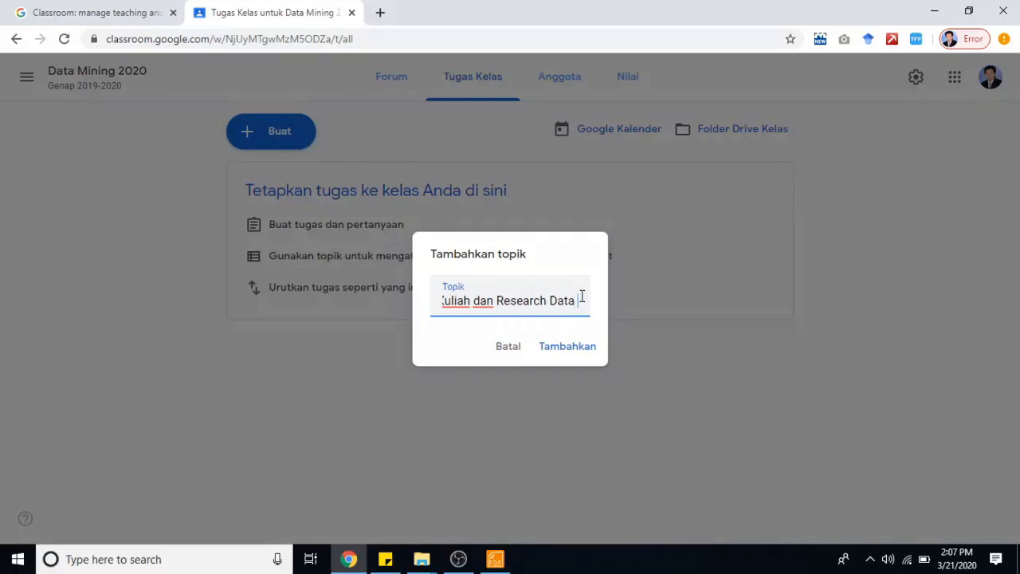
click(577, 348)
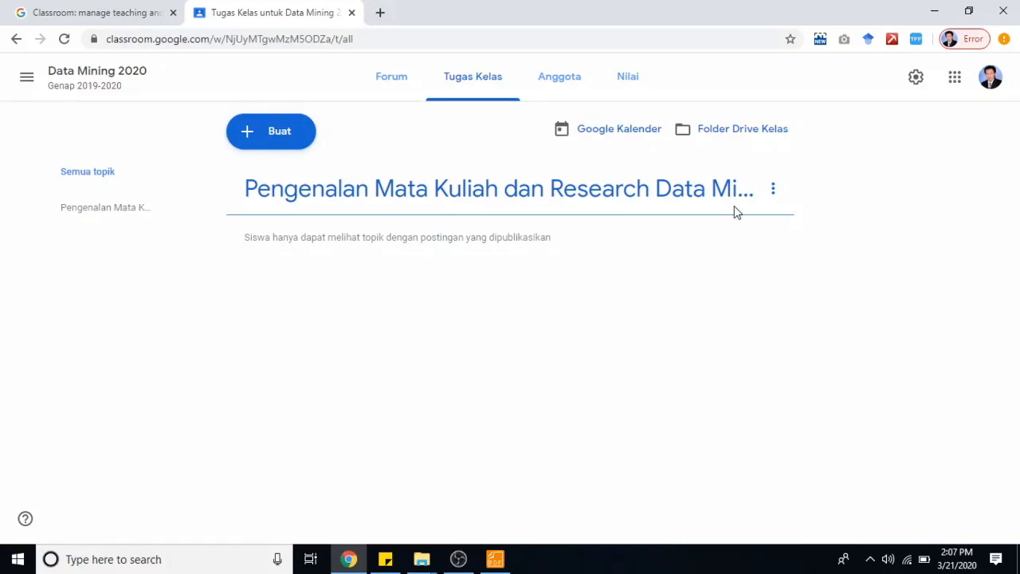
Rename the topic to "01. Pengenalan Mata Kuliah dan Research Data Mining".
click(773, 192)
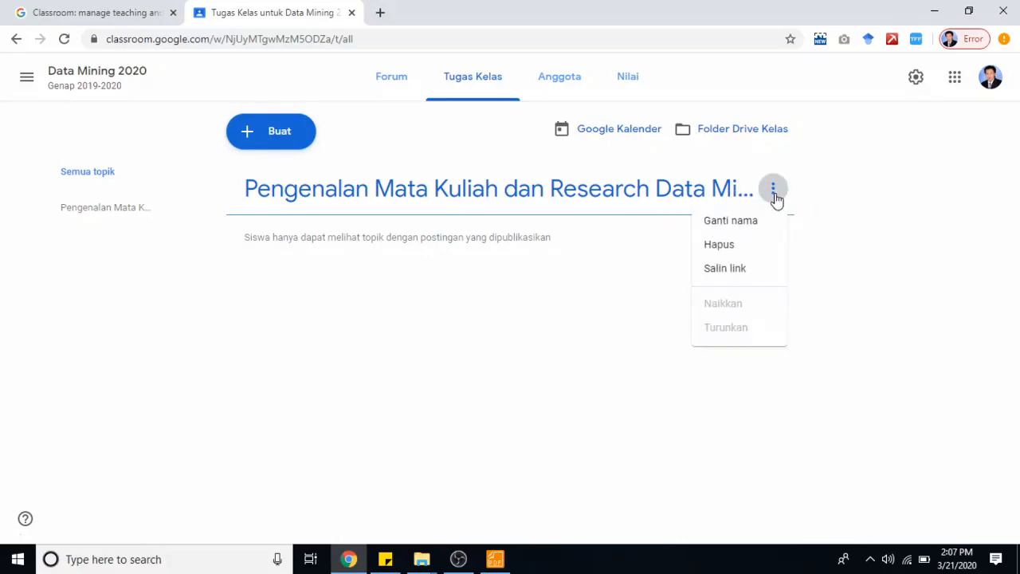
click(730, 224)
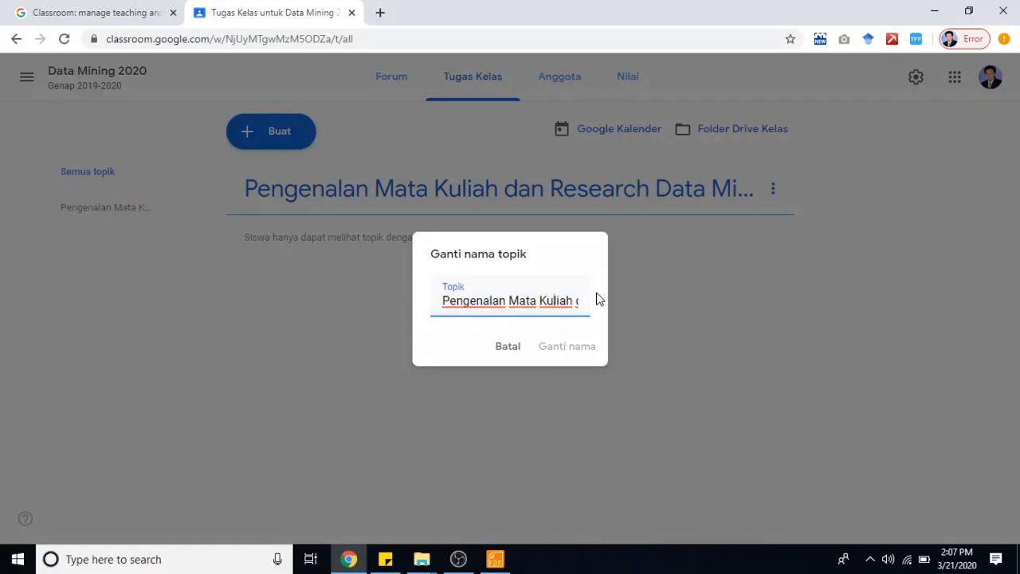
text(01.)
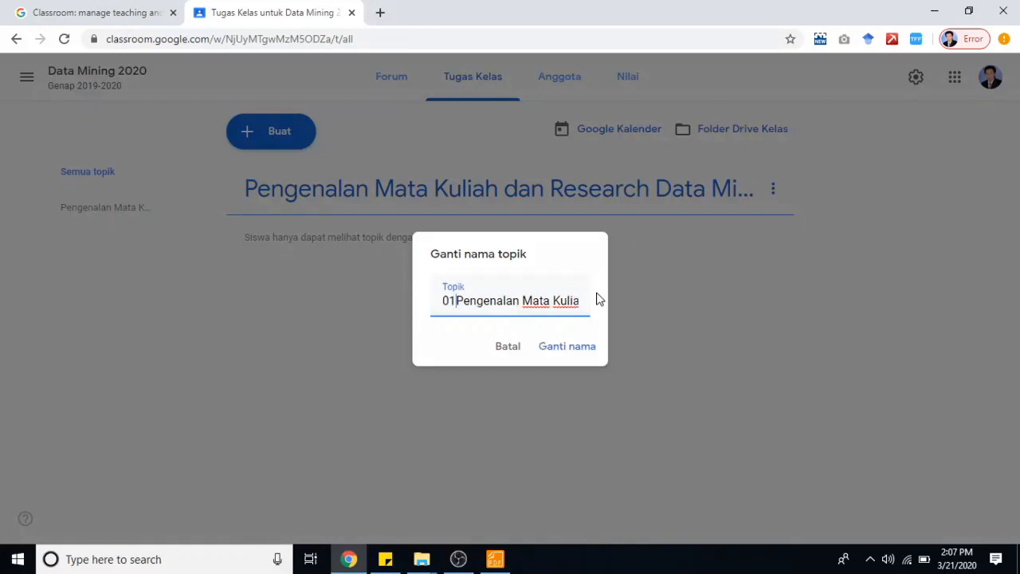
click(573, 349)
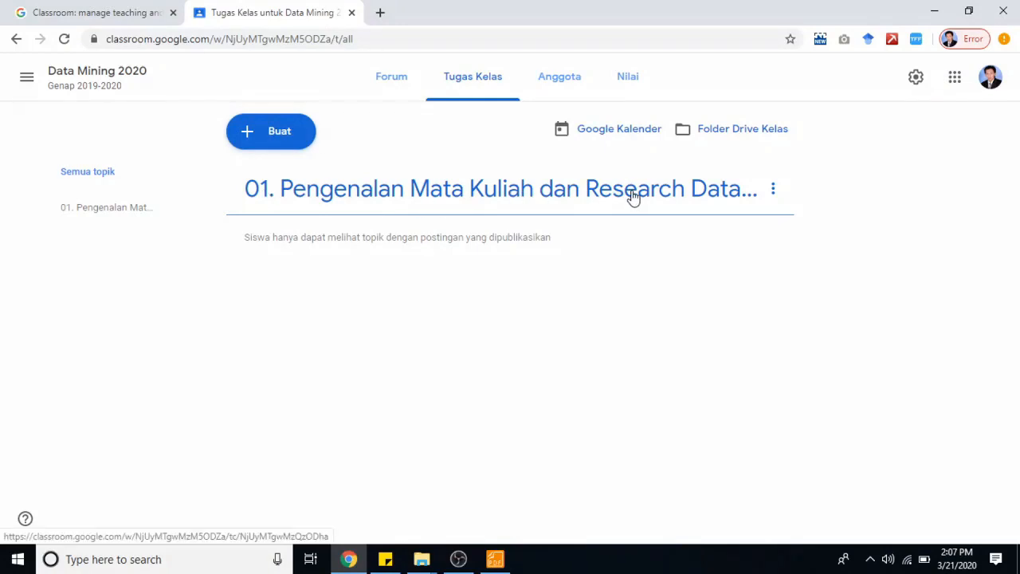
Start another topic, switch to Foxit Reader and copy the second Materi entry, "Data, Statistik dan Dataset dalam Data Mining".
click(264, 149)
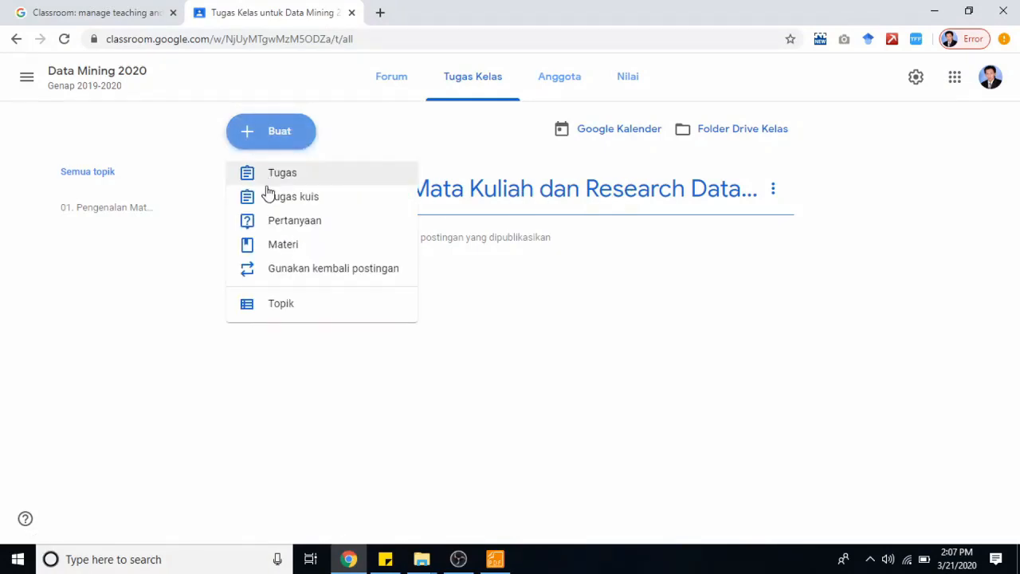
click(286, 306)
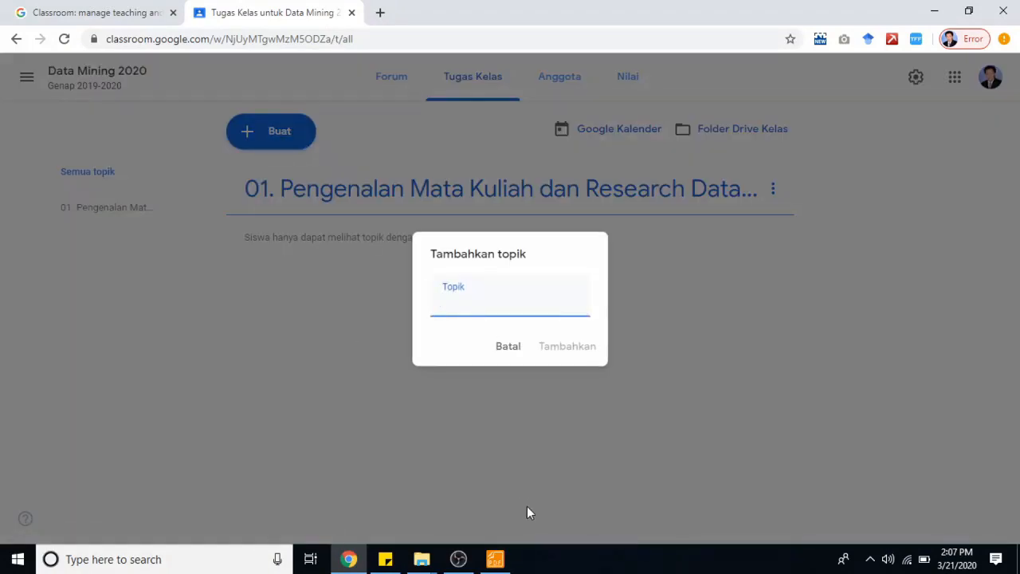
click(495, 559)
scroll(404, 336, up, 4)
scroll(404, 337, up, 3)
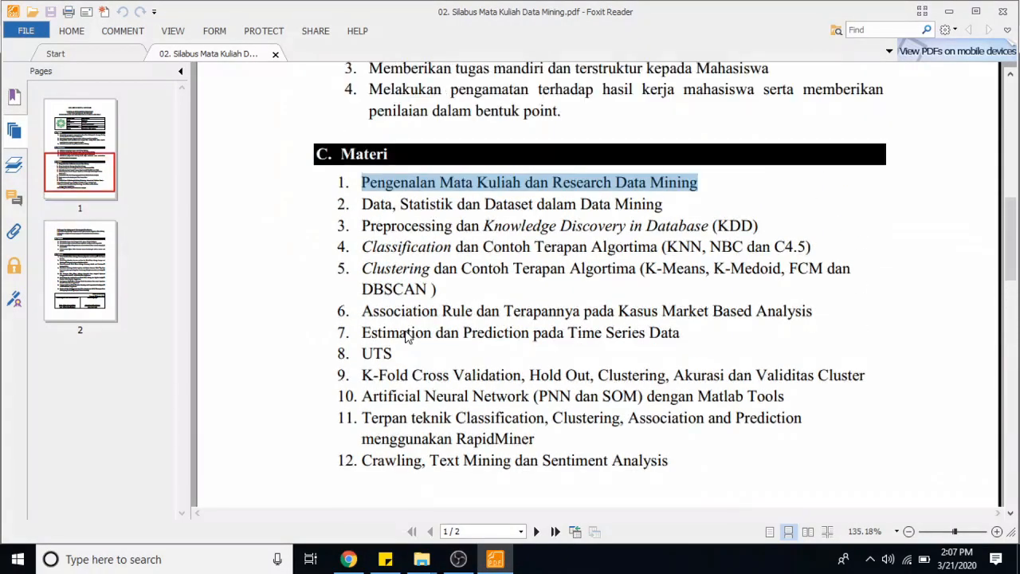
drag(363, 204, 631, 201)
drag(658, 205, 660, 207)
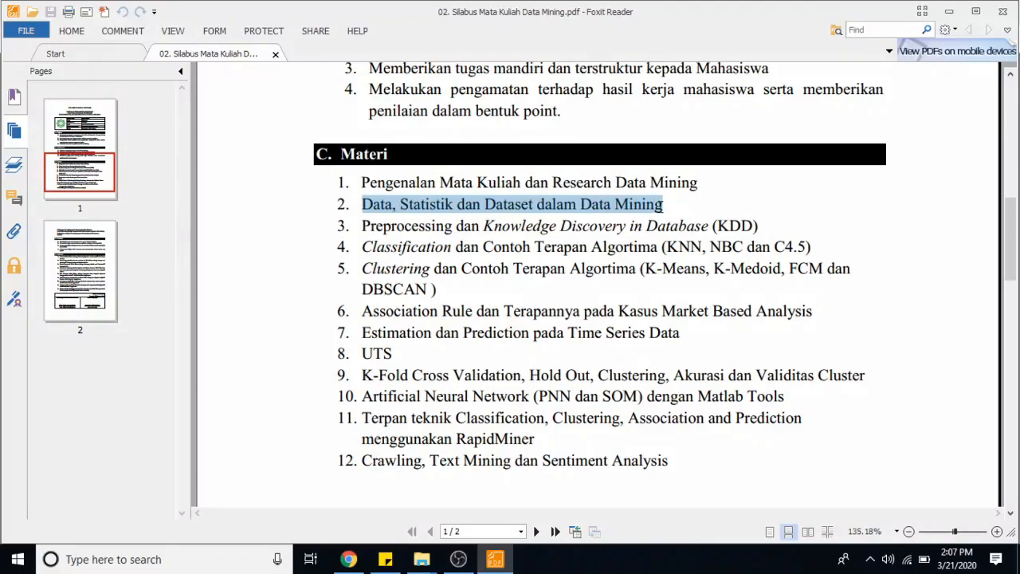
Back in Chrome, add the topic "02. Data, Statistik dan Dataset dalam DM", shortening the pasted "Data Mining" to "DM".
click(494, 559)
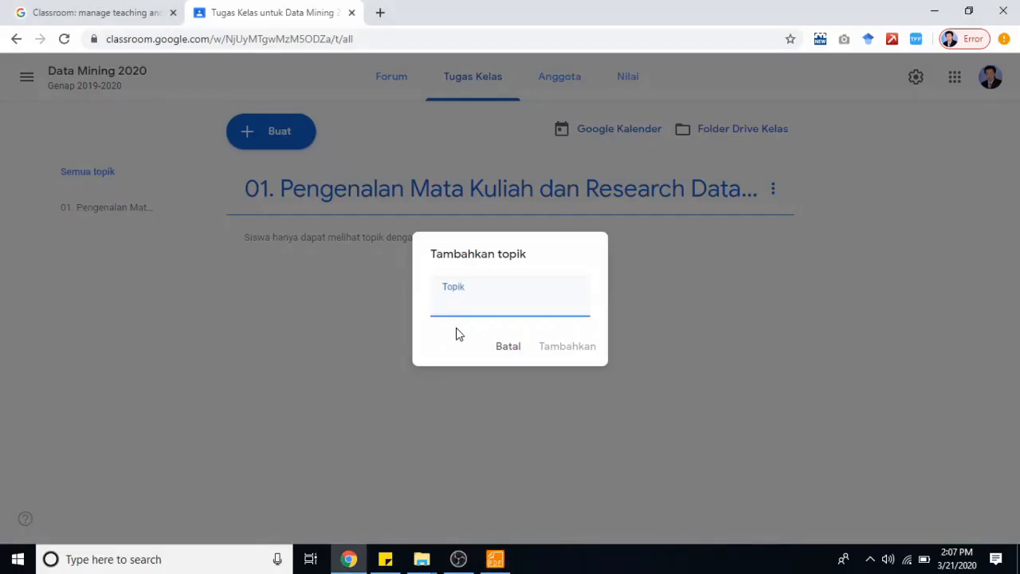
text(02.)
key(ctrl+v)
key(ctrl+shift+Left)
key(ctrl+shift+Left)
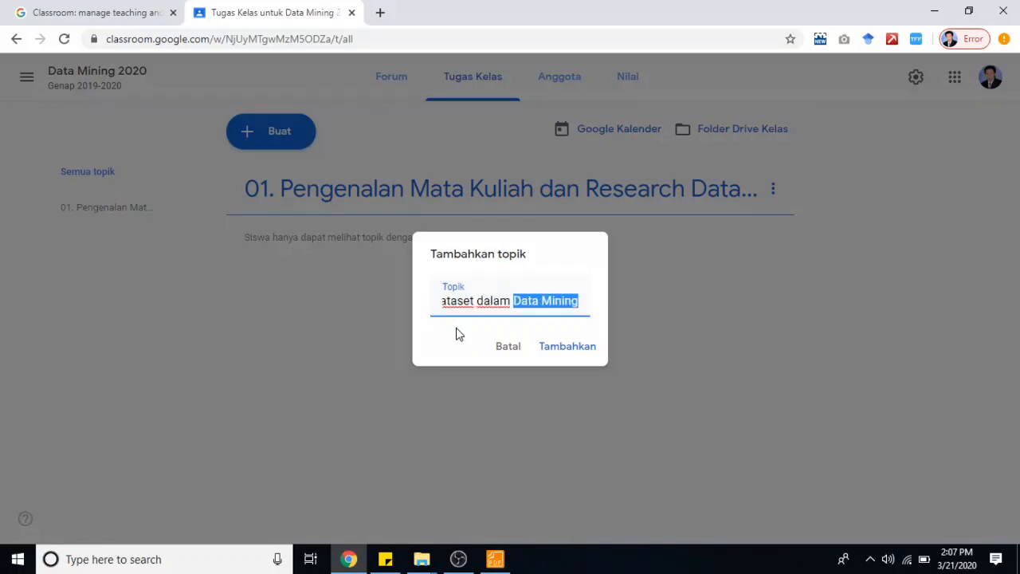
text(DM)
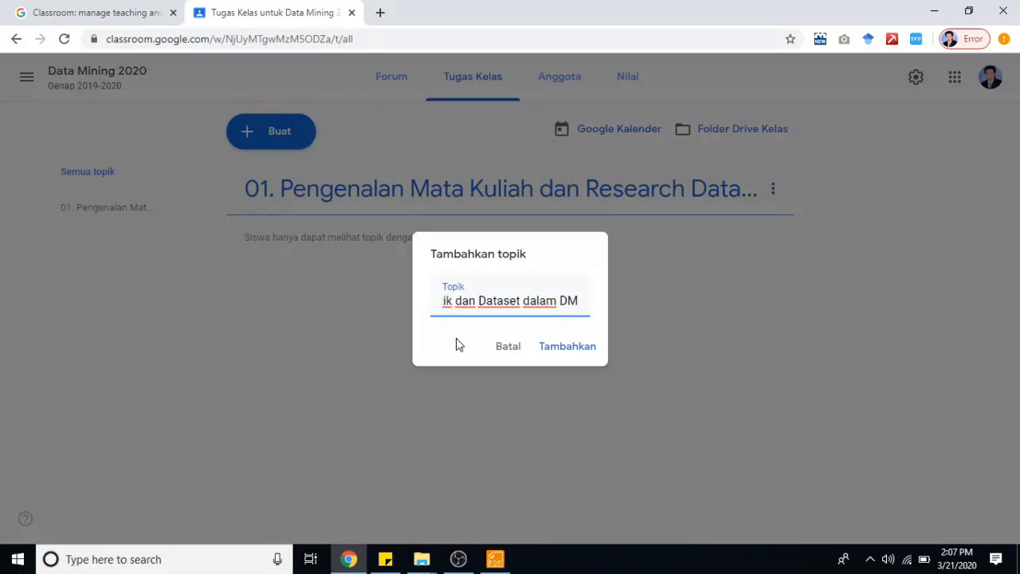
click(550, 350)
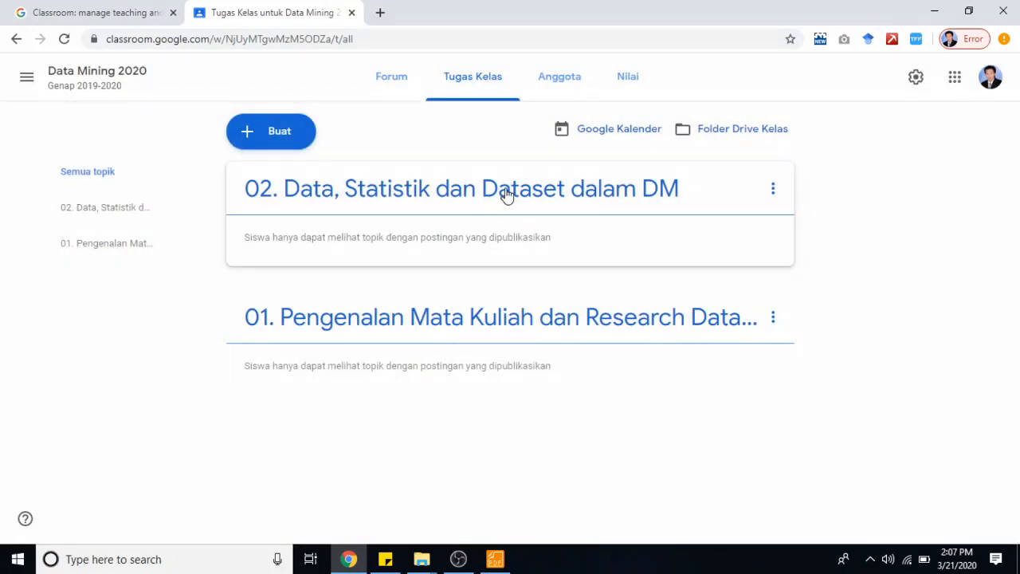
Rename the first topic to "01. Pengenalan Mata Kuliah dan Research DM", shortening "Data Mining" to "DM".
click(772, 189)
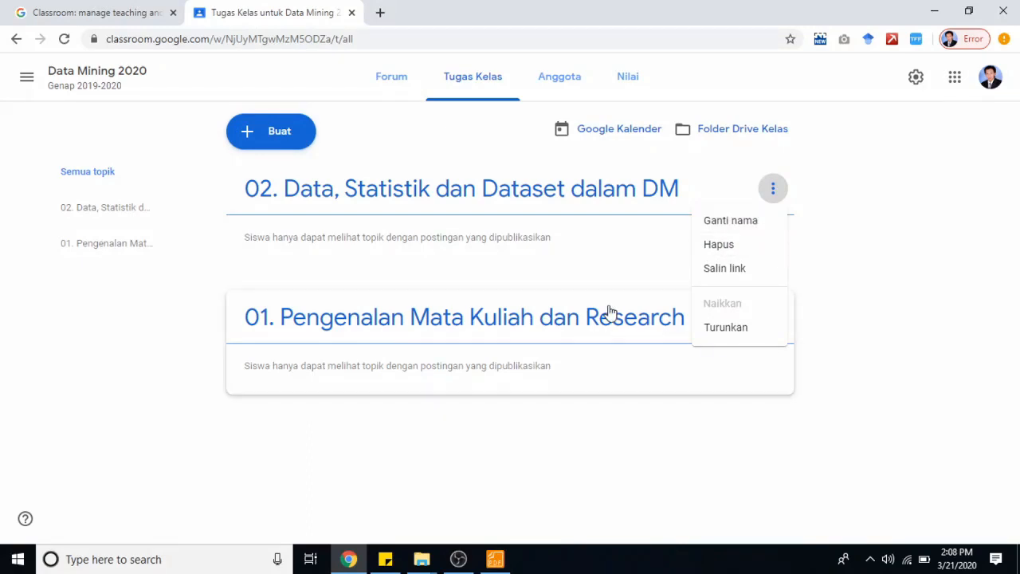
click(774, 441)
click(777, 322)
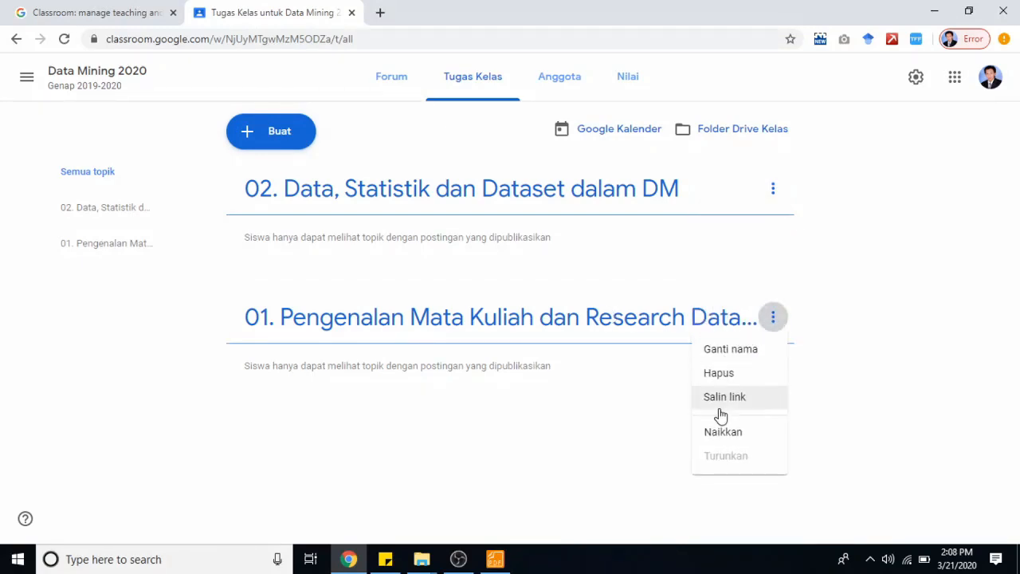
click(733, 359)
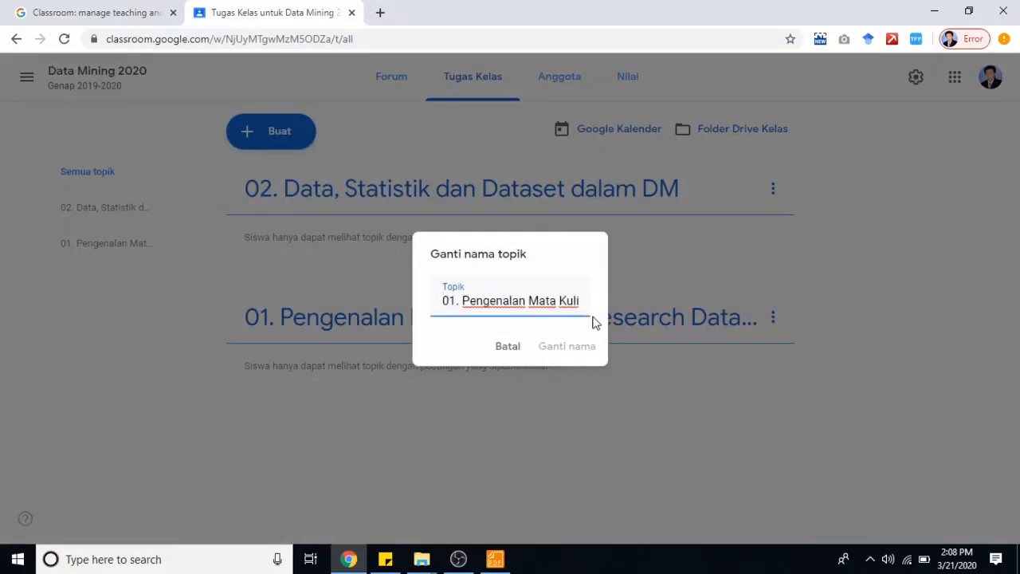
click(561, 307)
key(Right)
key(Right)
key(Right)
key(Right)
key(Right)
key(Right)
key(Right)
key(Right)
key(Right)
key(Right)
key(Right)
key(Right)
key(Right)
key(Right)
key(Right)
key(Right)
key(Right)
key(Right)
key(Right)
key(Right)
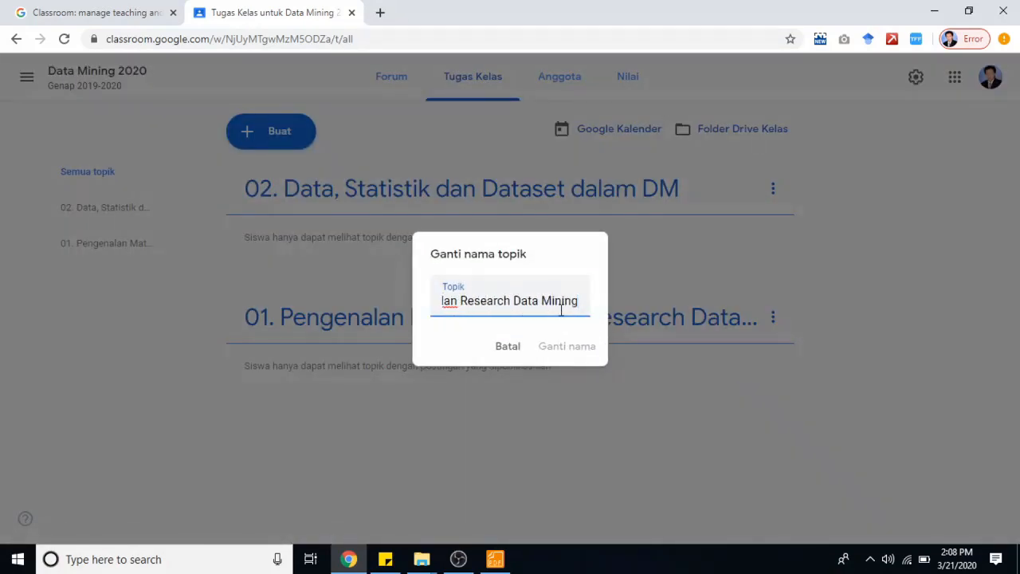
key(ctrl+shift+Left)
key(ctrl+shift+Left)
text(DM)
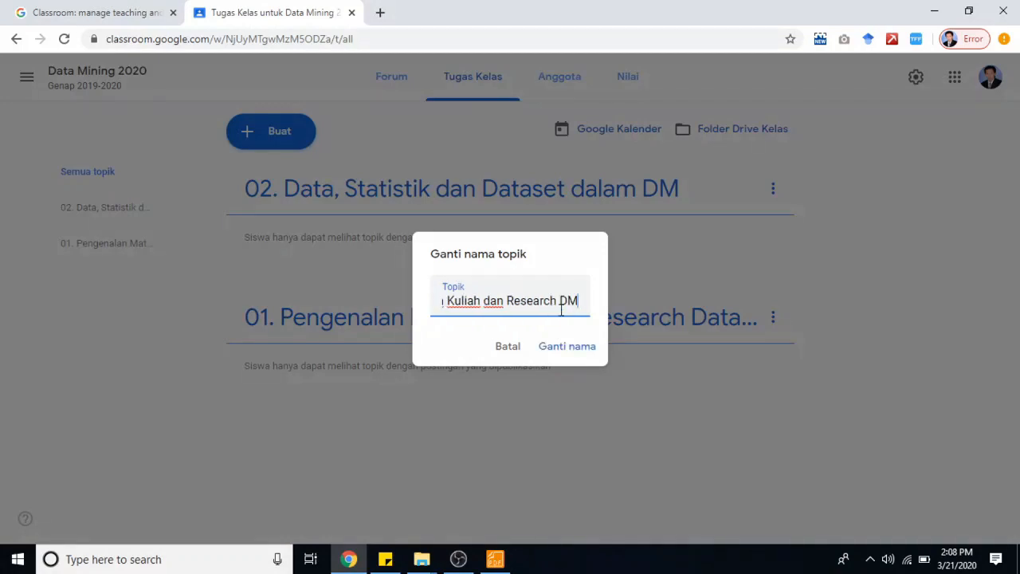
click(564, 347)
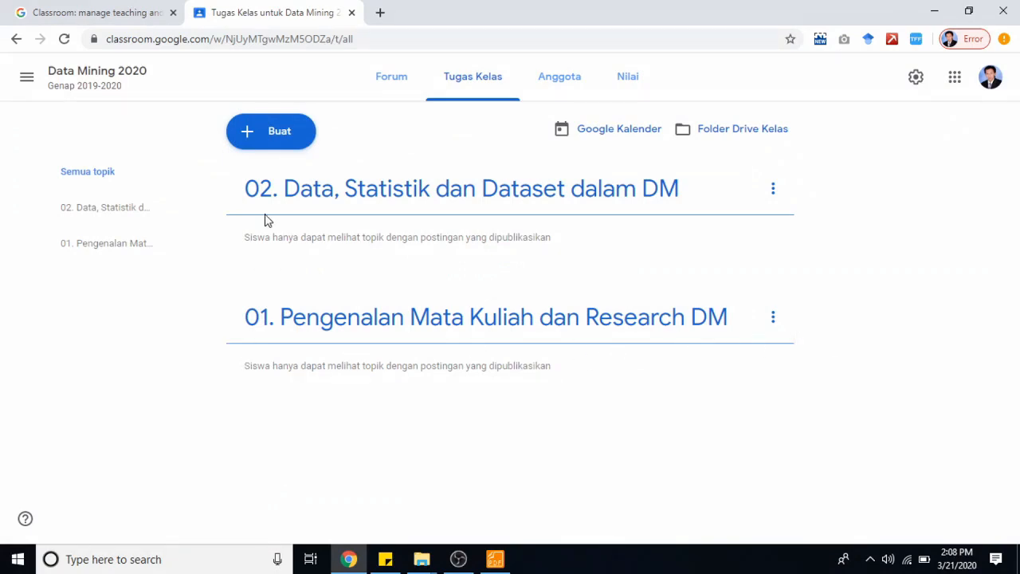
Start another topic, switch to Foxit Reader and copy "Preprocessing dan" from the third Materi entry.
click(271, 142)
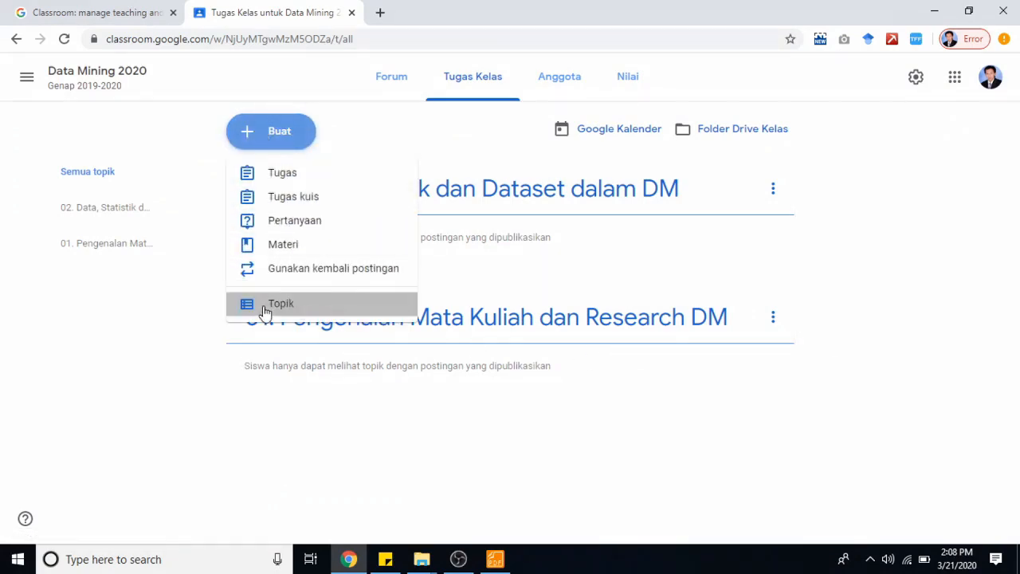
click(267, 306)
click(495, 558)
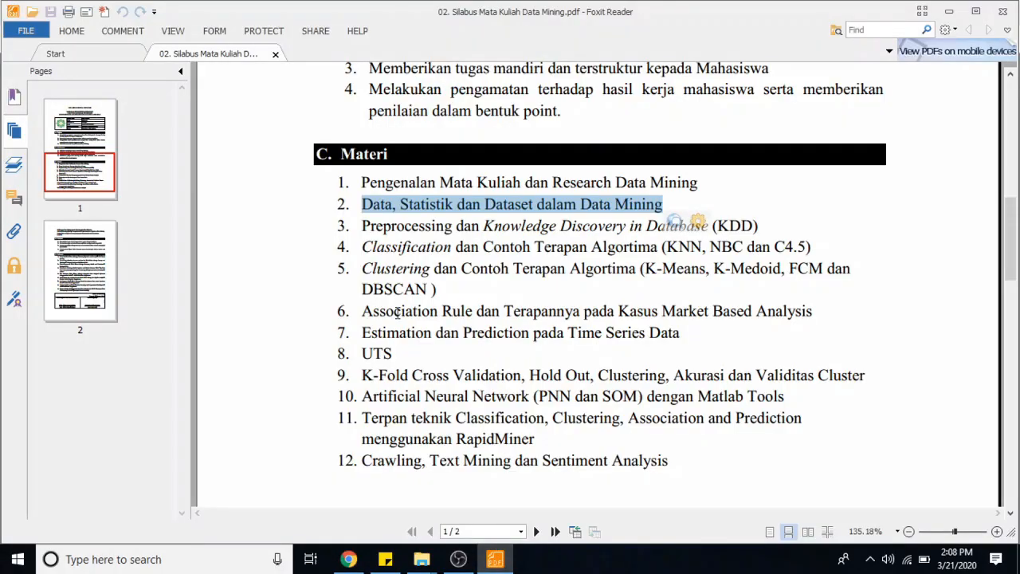
drag(364, 229, 483, 227)
key(ctrl+c)
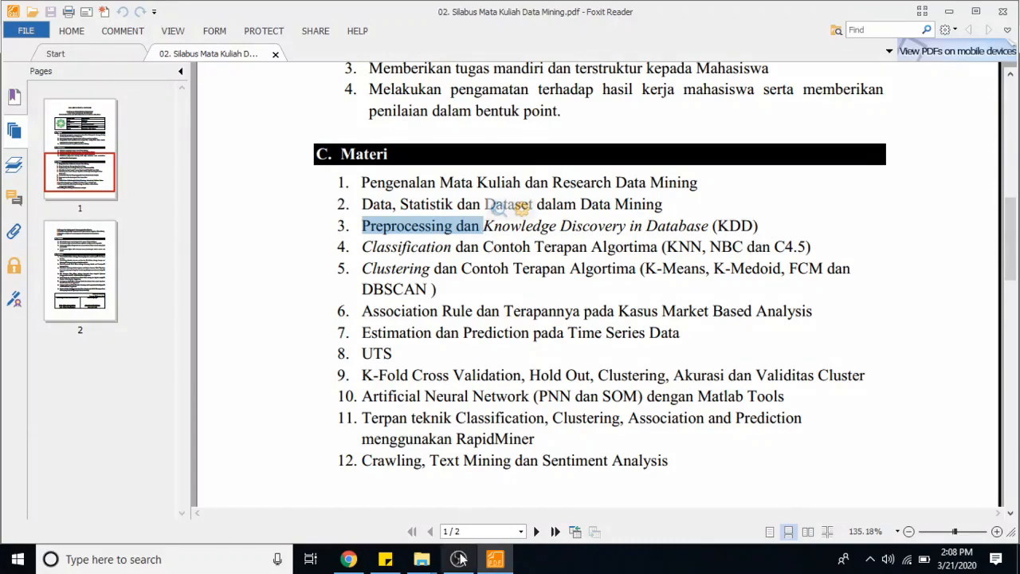
Back in Chrome, add the topic "03. Preprocessing dan KDD", completing the pasted text with "KDD" and the number prefix.
click(348, 559)
key(ctrl+v)
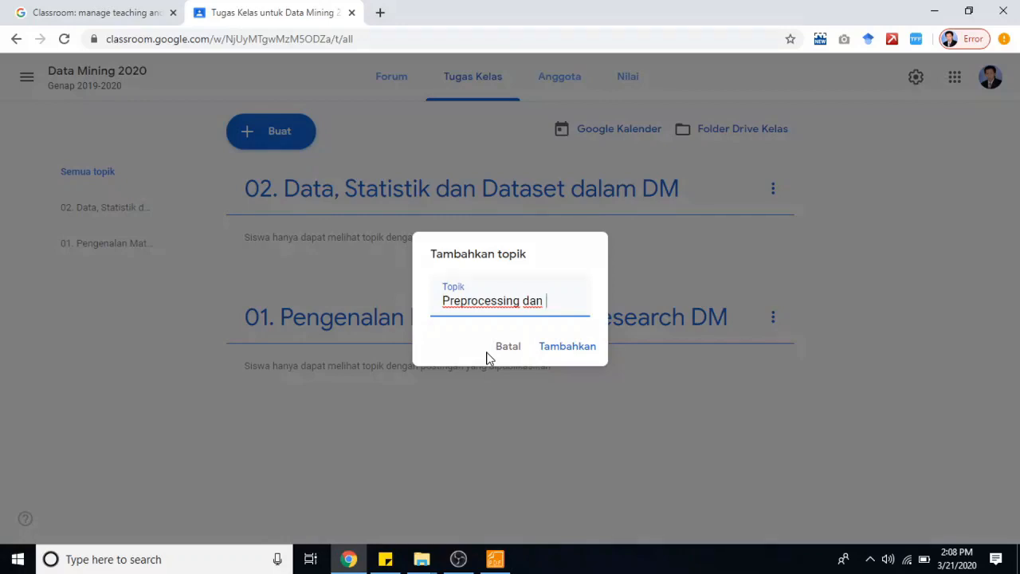
text(KDD)
click(444, 301)
text(03.)
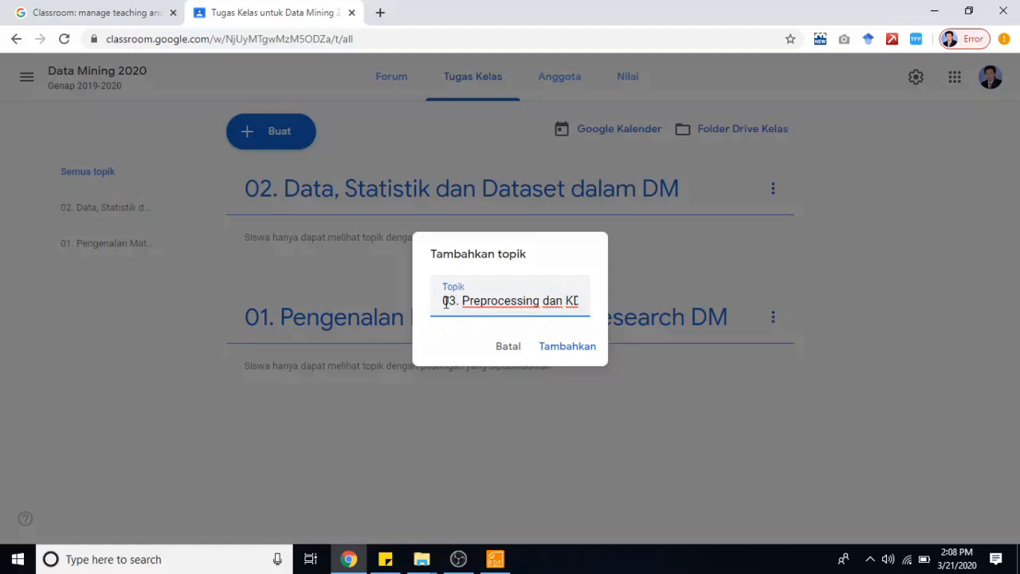
click(574, 346)
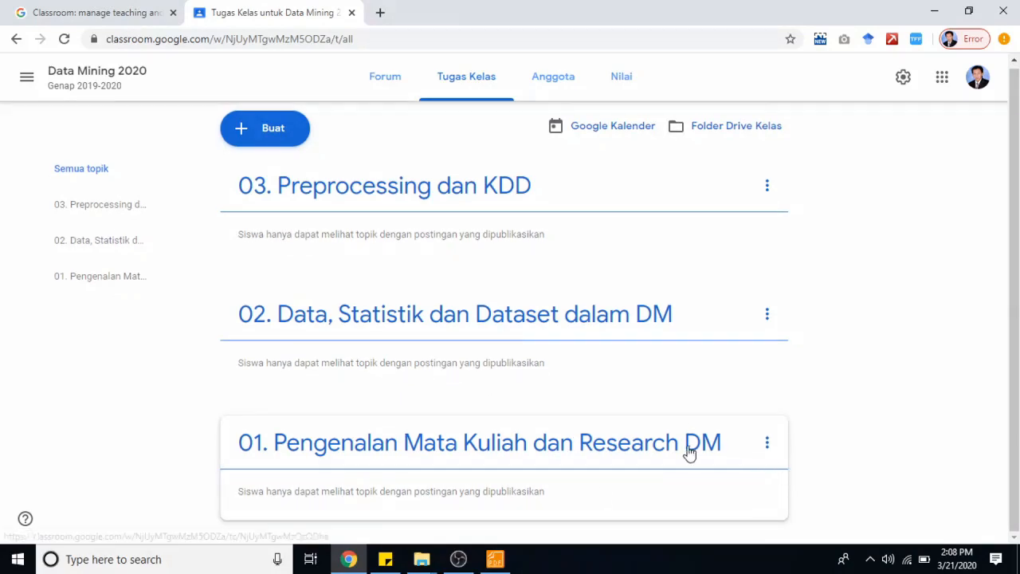
Reorder the topics in ascending order, with 01 first, 02 second and 03 last.
drag(688, 451, 537, 180)
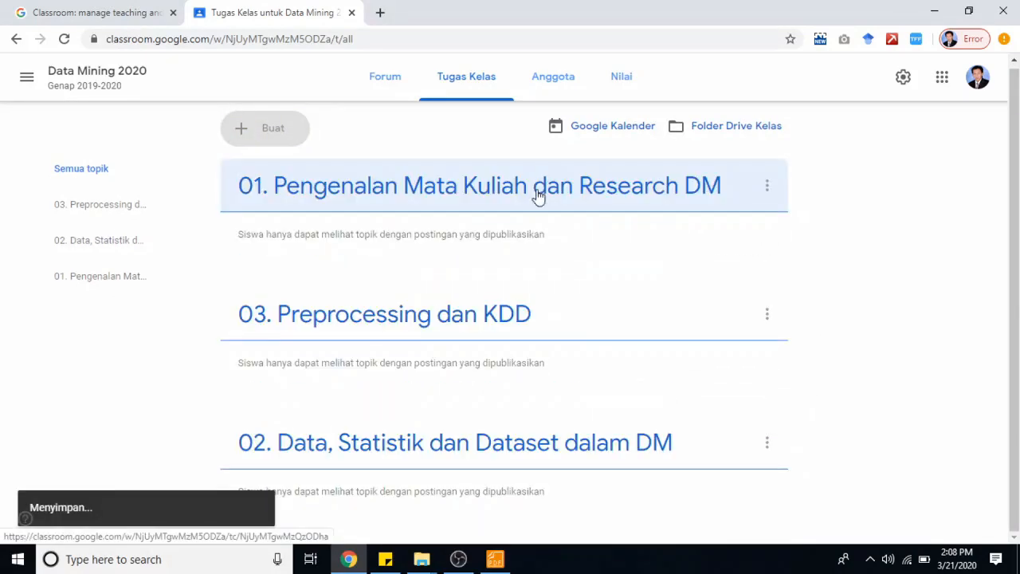
drag(517, 447, 433, 434)
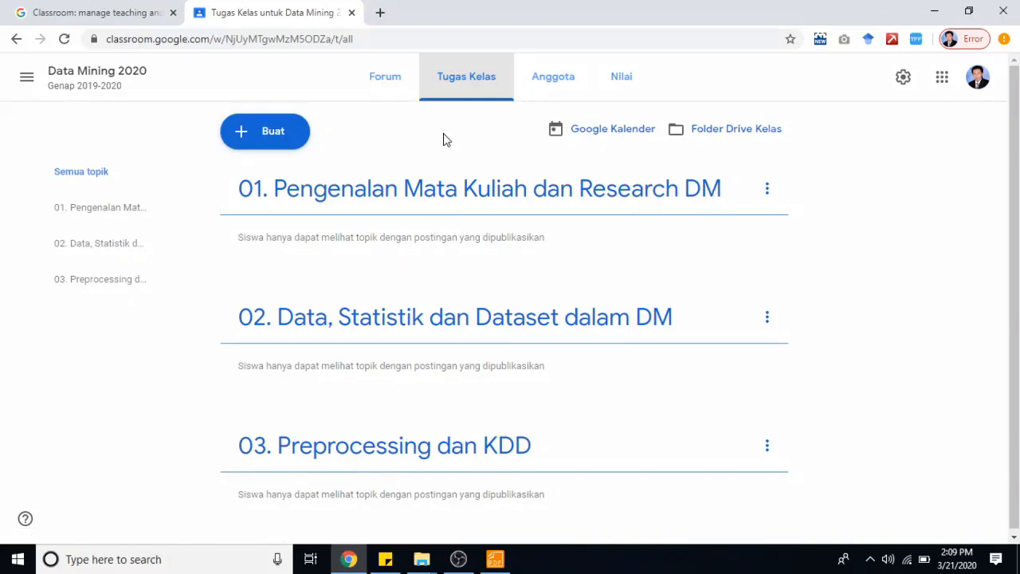
Start a new Materi post in the class's classwork.
click(292, 134)
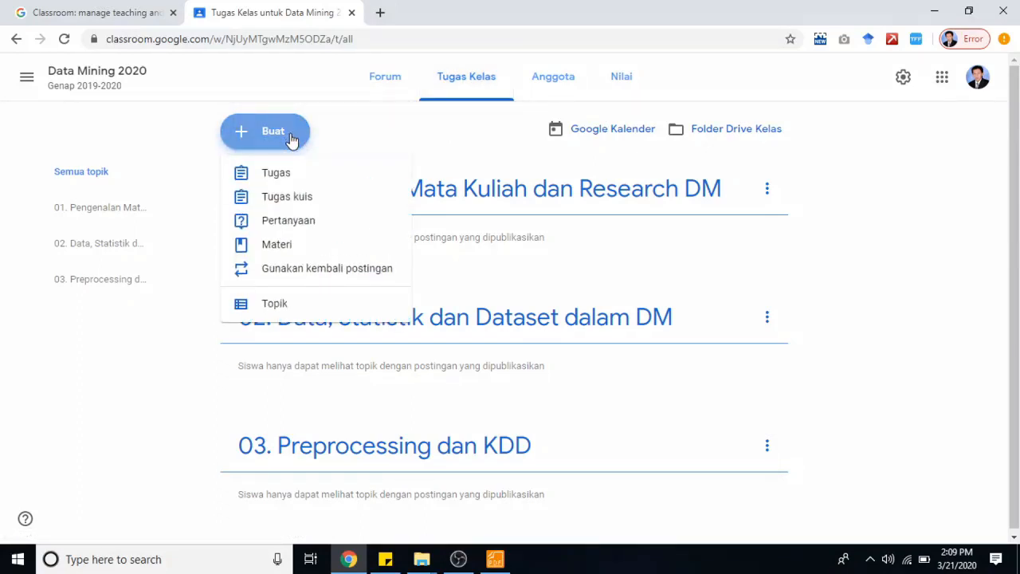
click(294, 137)
click(294, 137)
click(290, 253)
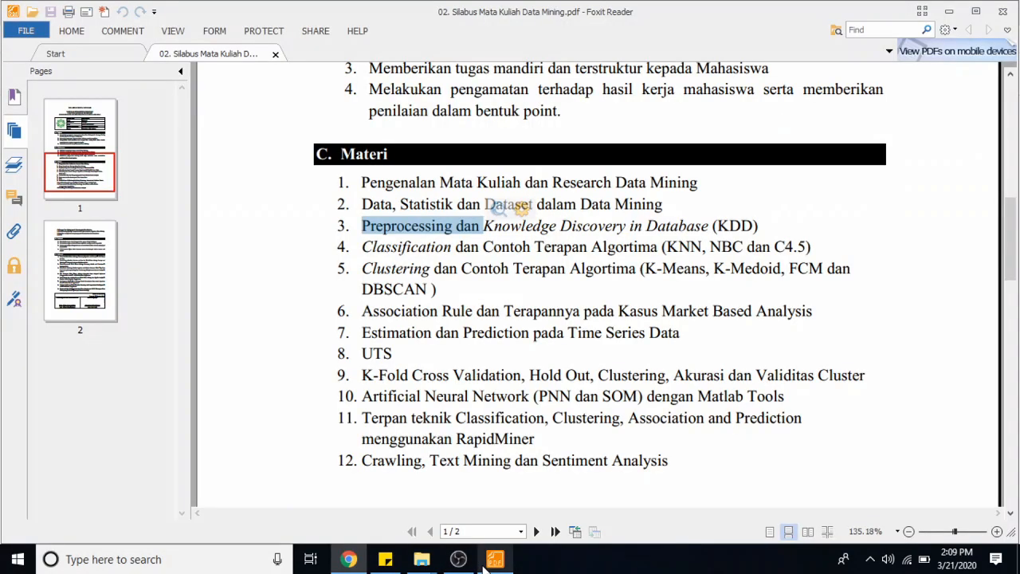
Copy the first Materi entry from the syllabus in Foxit Reader and title the Chrome post "Pengenalan Mata Kuliah dan Research Data Mining".
click(495, 559)
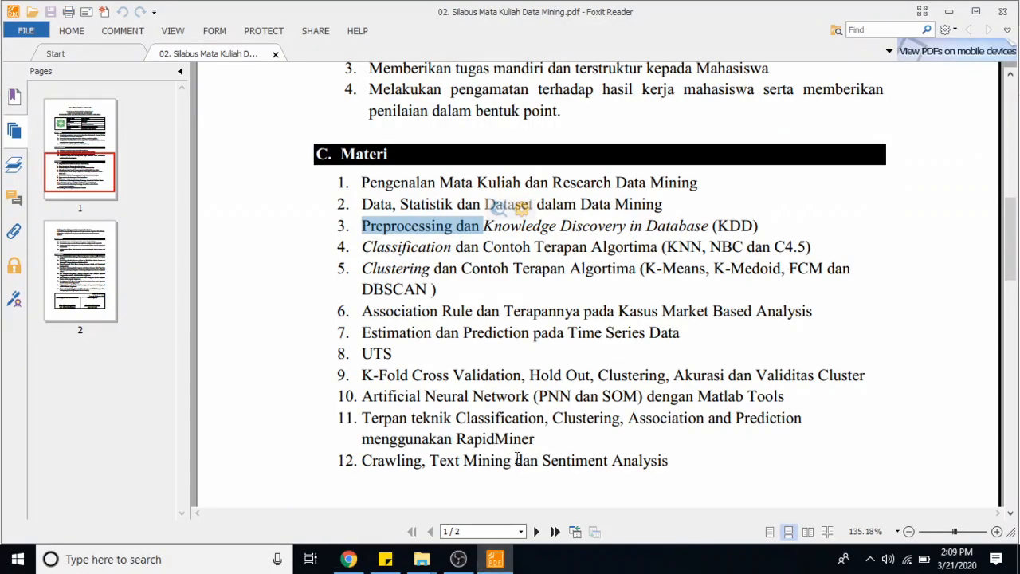
drag(363, 182, 696, 184)
key(ctrl+c)
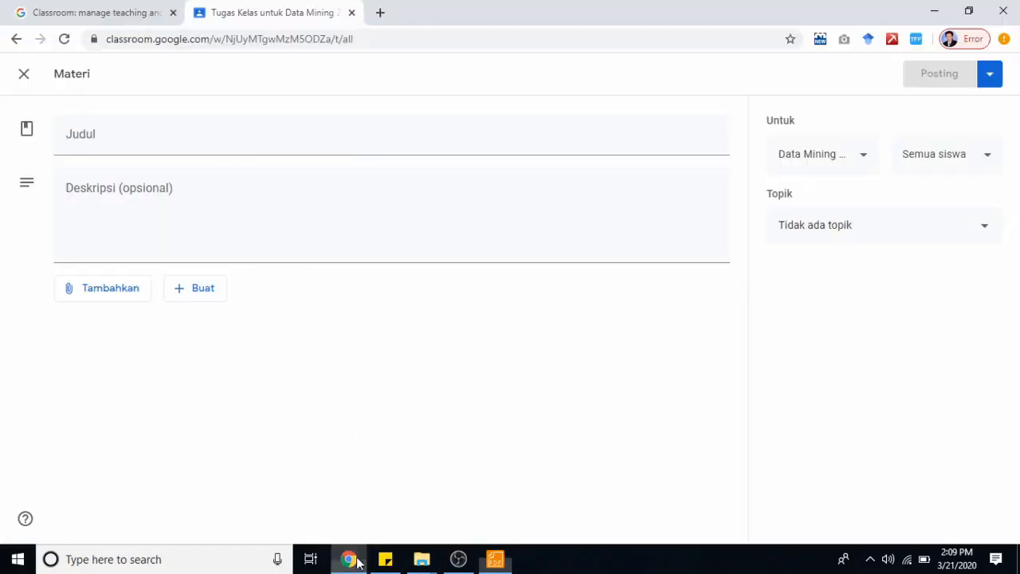
click(349, 558)
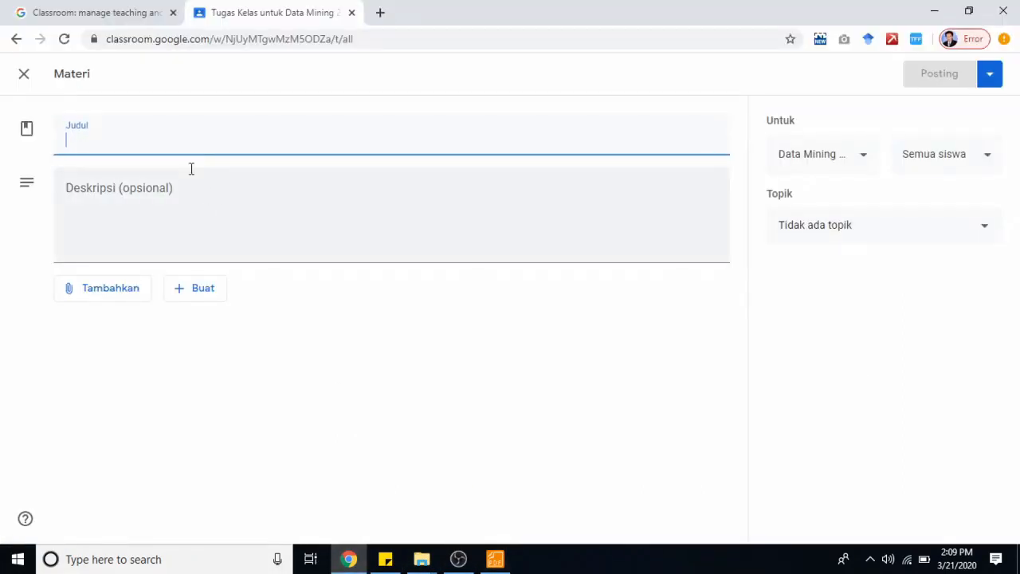
key(ctrl+v)
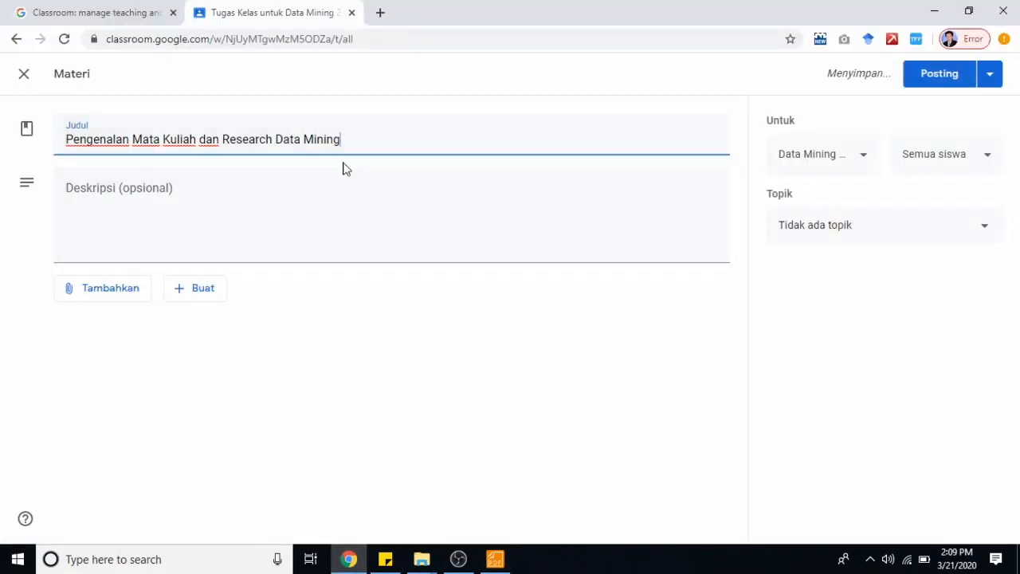
Begin the post's description with "Materi Pertama ini akan membahas terkait dengan Dasar-dasar Data Mining".
click(243, 204)
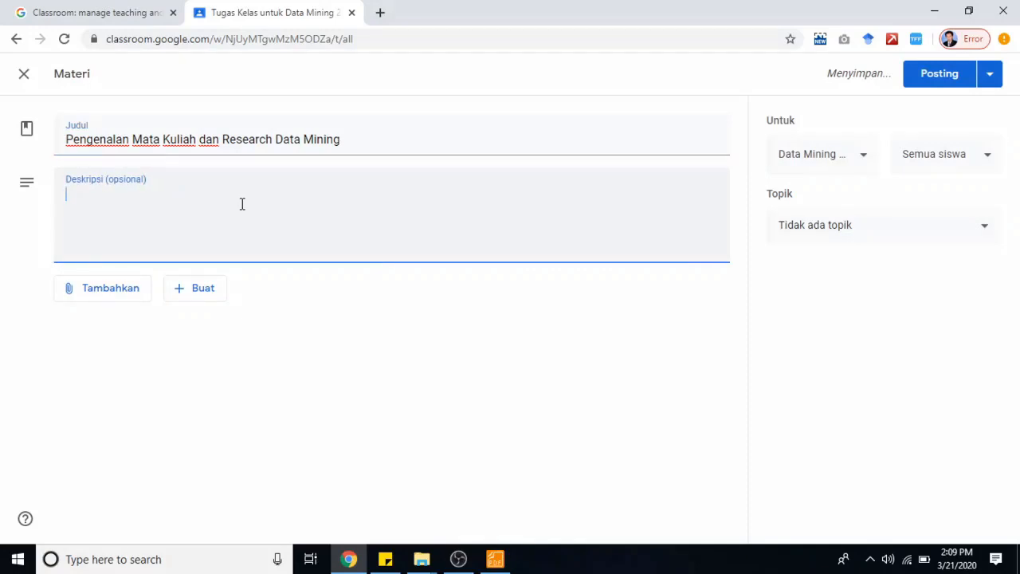
text(Ma)
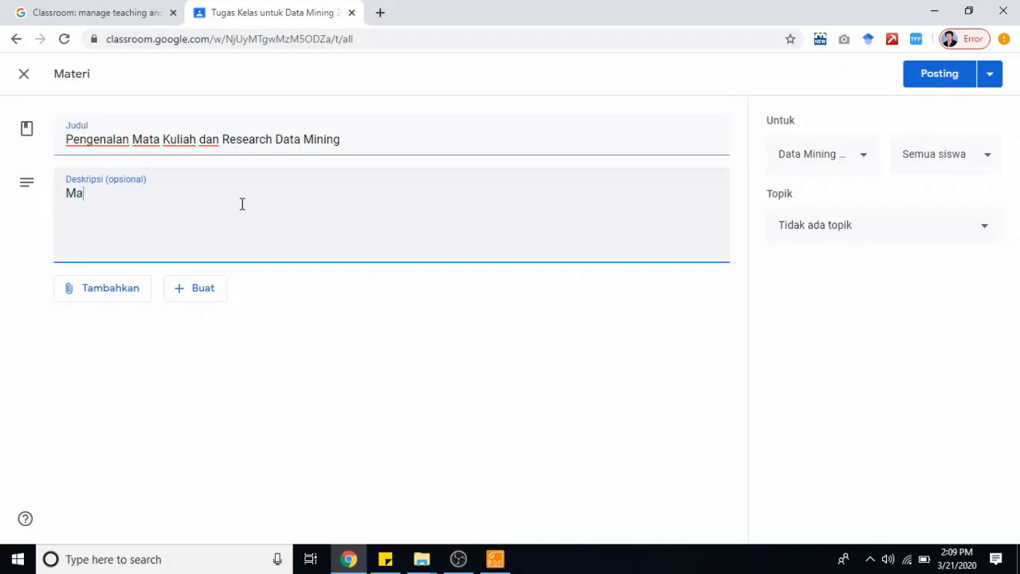
text(teri Pertama ini )
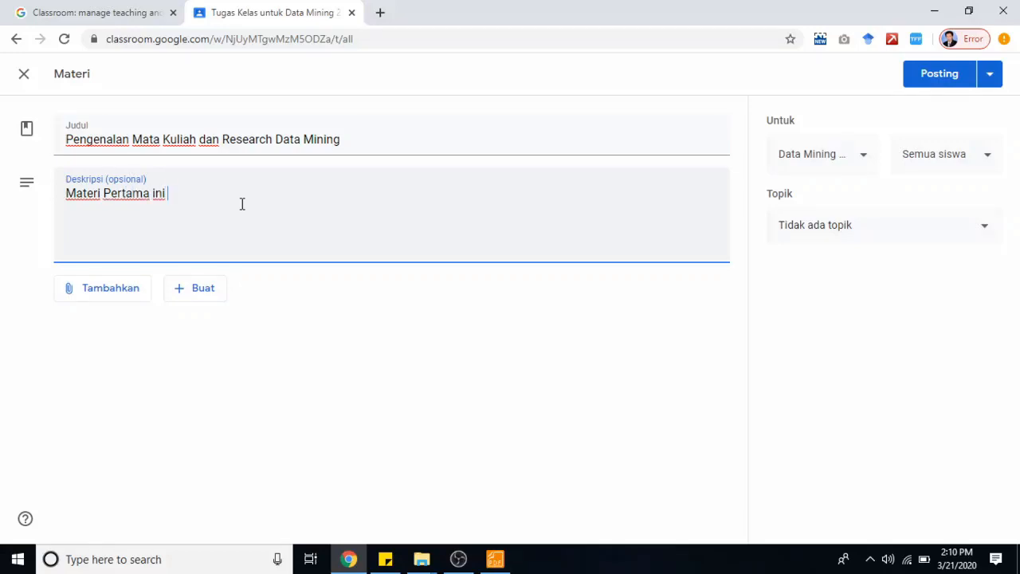
text(atau)
key(BackSpace)
key(BackSpace)
text(akan membahas terkait deng)
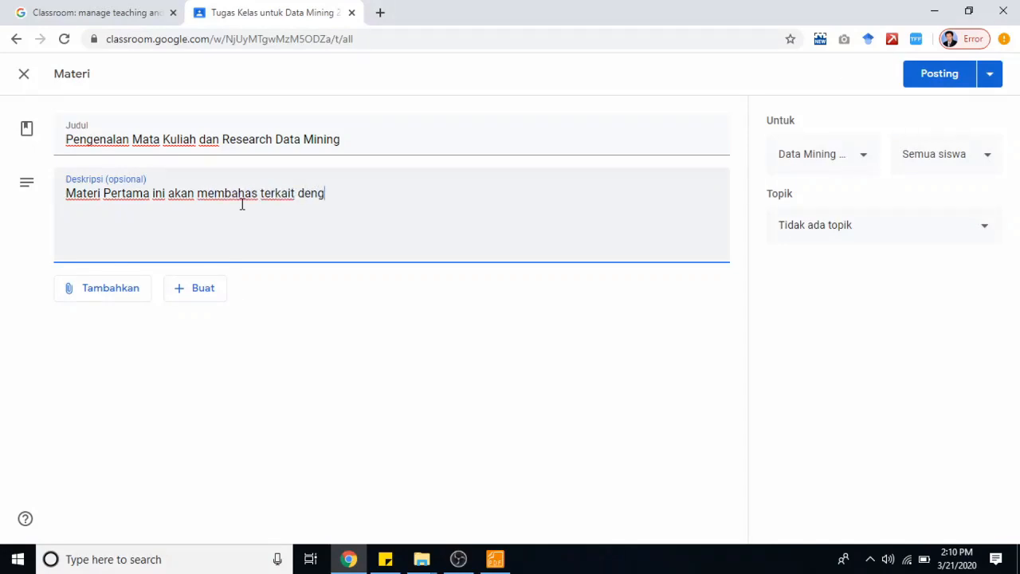
text(an Dasar-das)
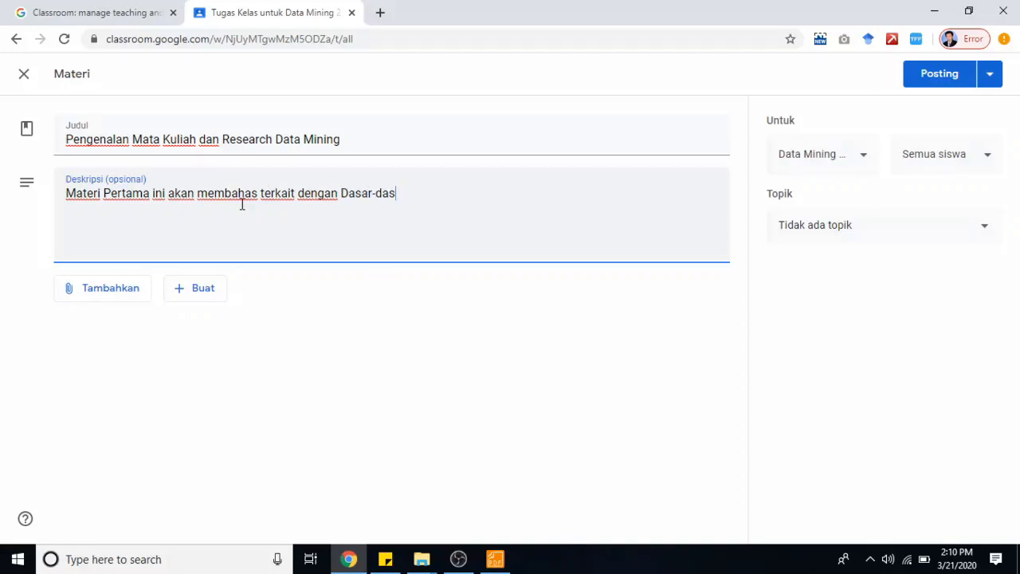
text(ar Data Mining)
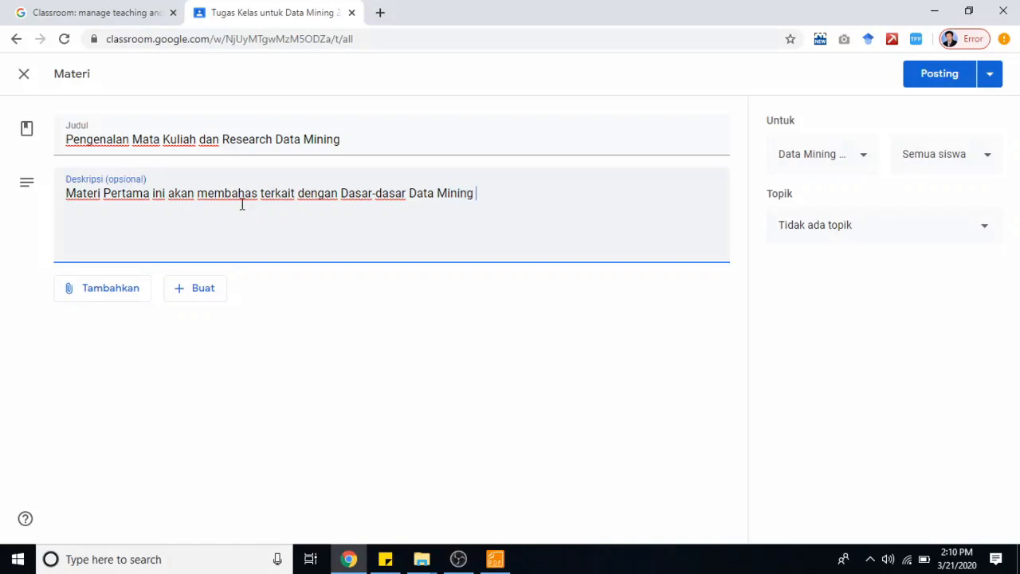
Continue the description with "yang berawal/ sekaligus mereview materi kuliah sebelumnya yaitu Matamatika dan Statistika.....".
text( yang ber)
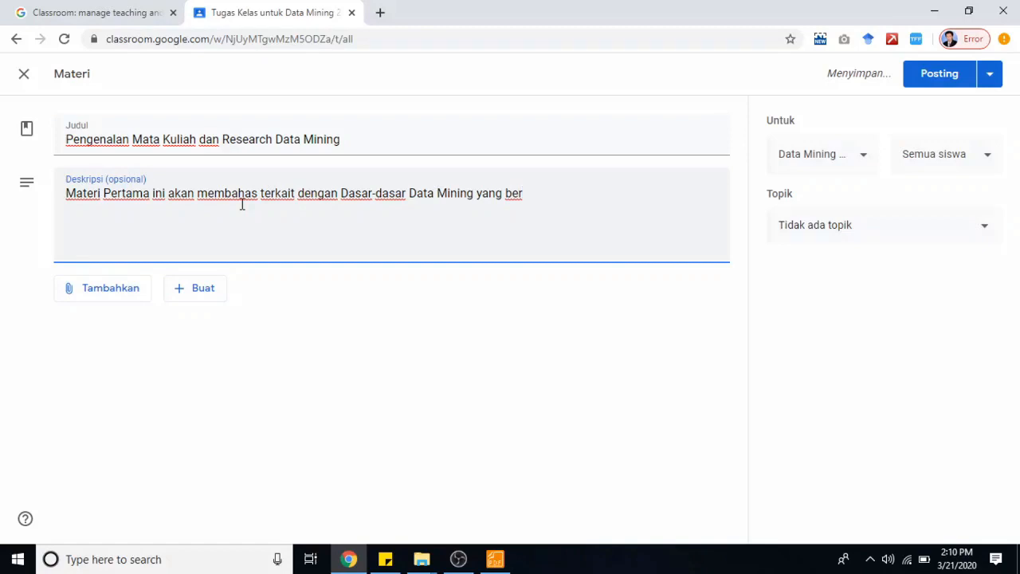
text(awal/ )
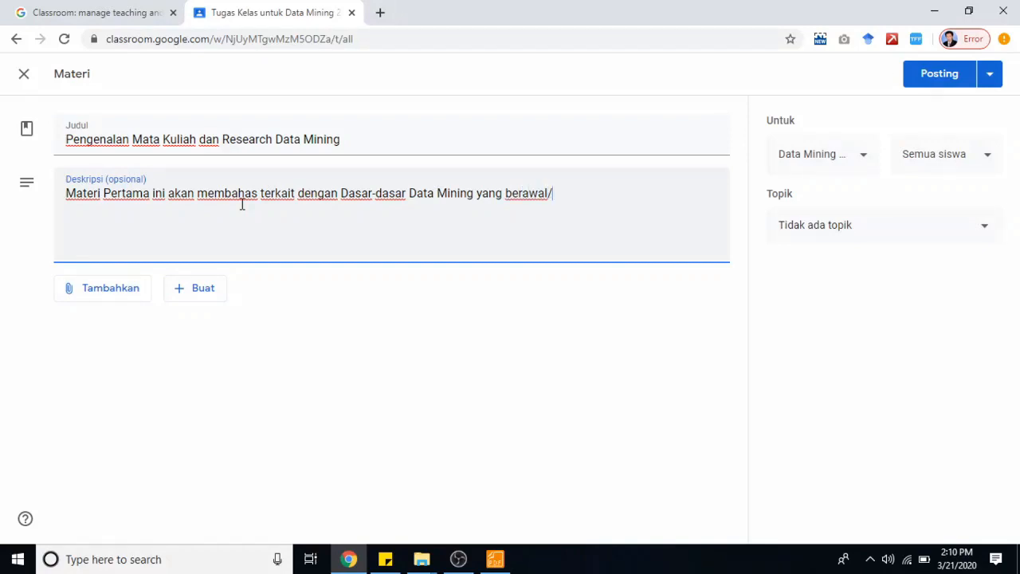
text(sekaligus merevi)
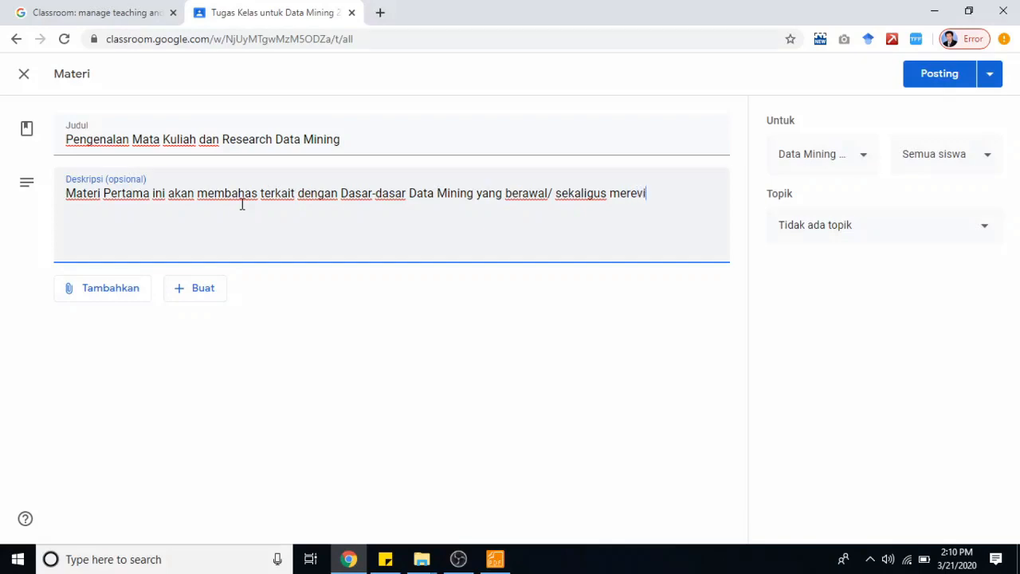
text(ew materi kuliah se)
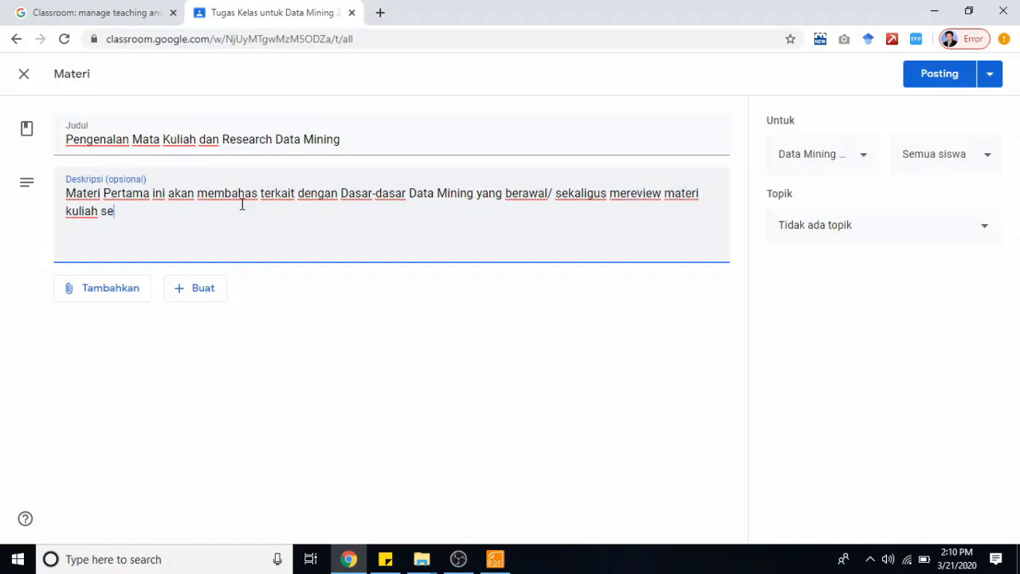
text(belumnya yaitu Mata)
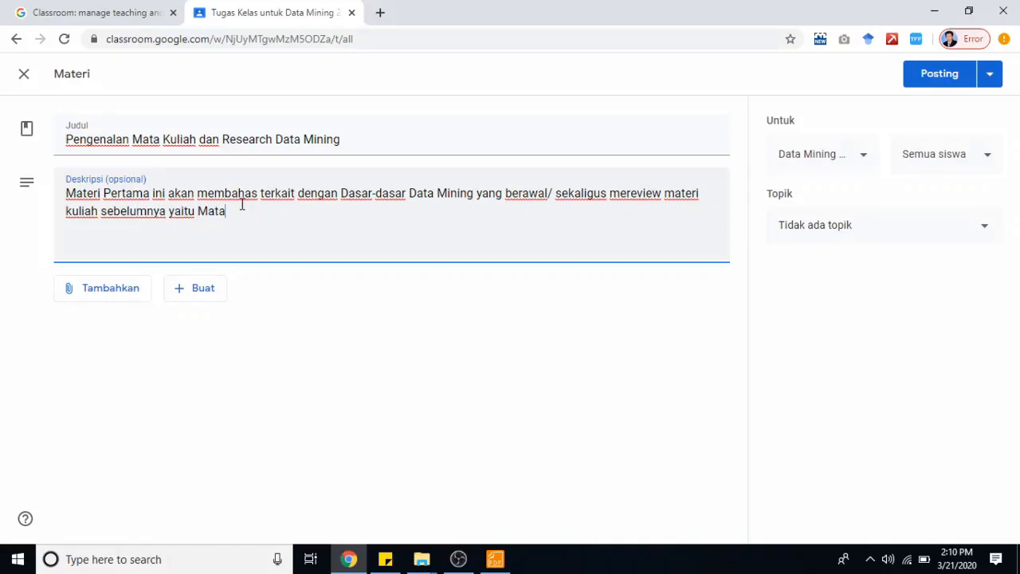
text(matika dan Statis)
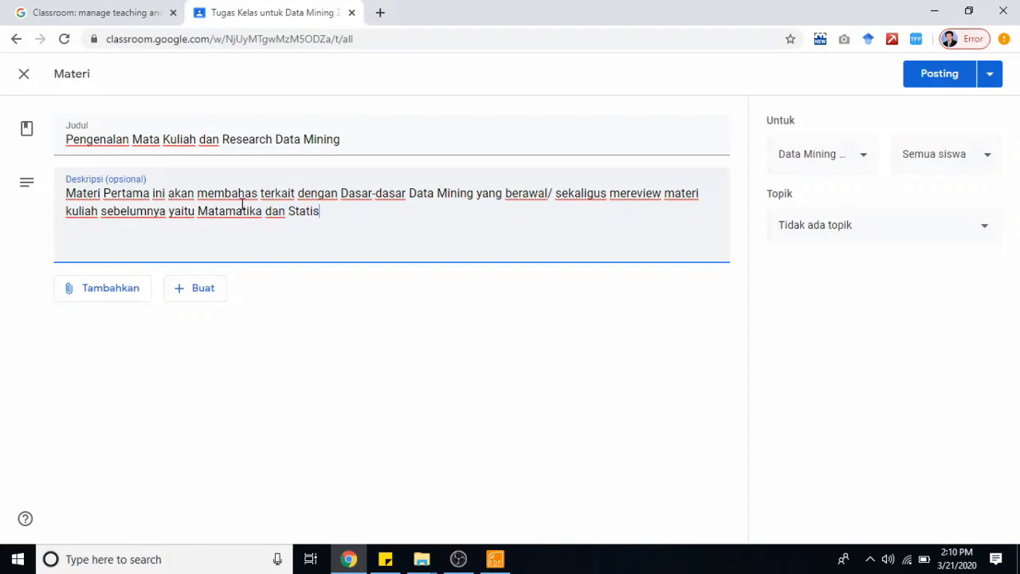
text(tika.....)
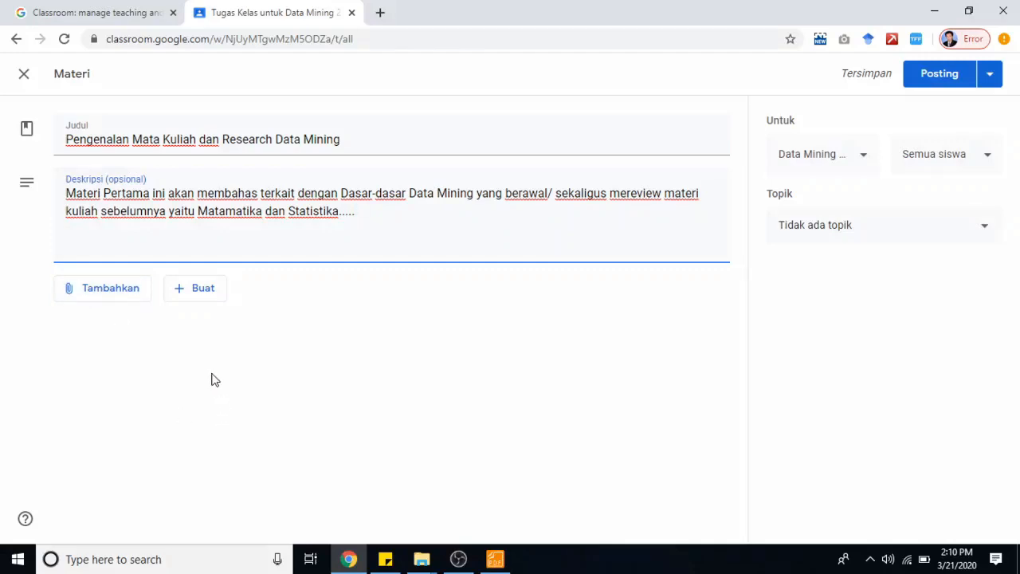
click(117, 293)
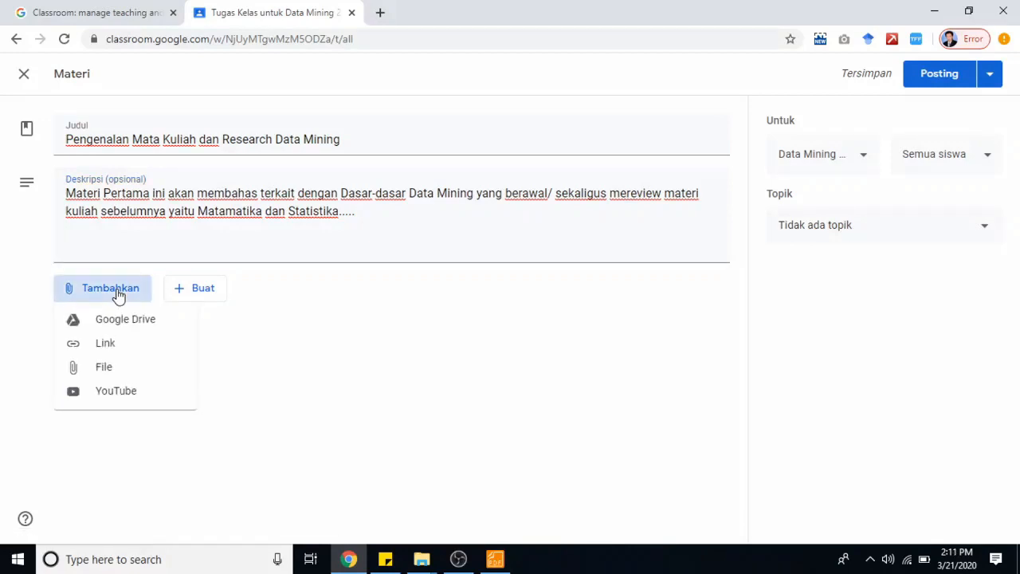
click(111, 296)
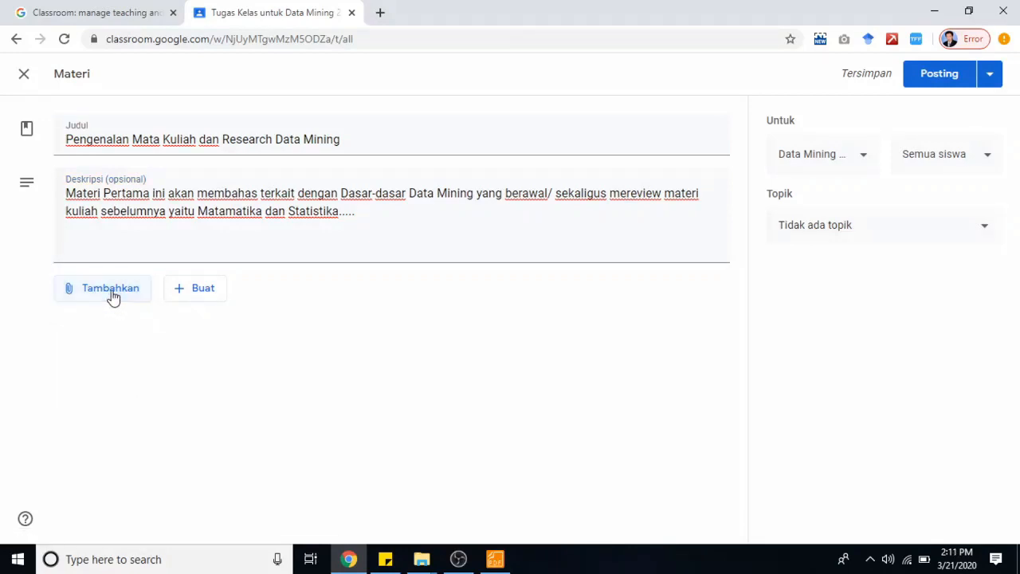
Attach "01. Introduction and Research Data Mining (Part 1).pdf" to the post, taking it from the "01. Materi" folder in File Explorer, and upload it.
click(111, 296)
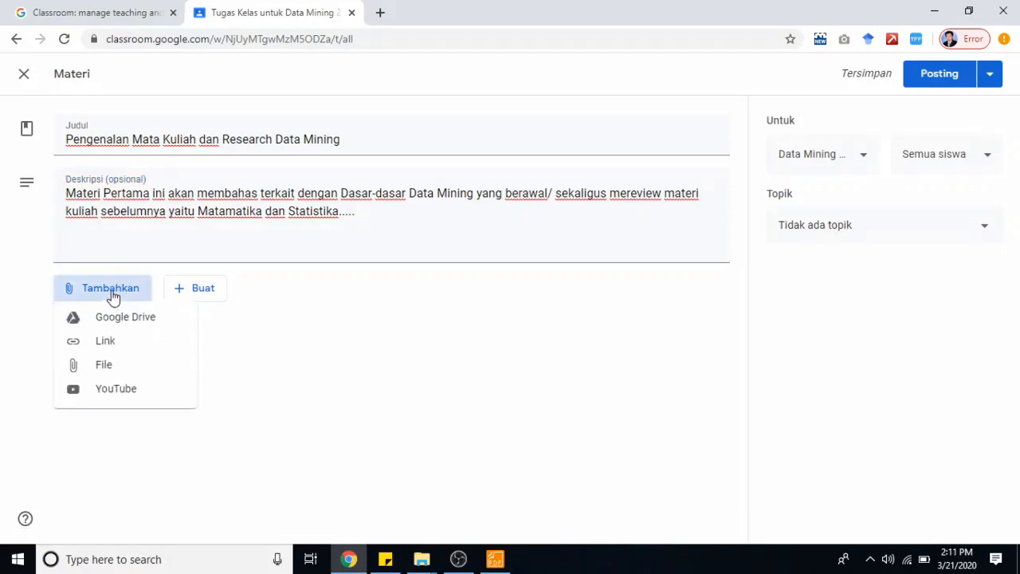
click(119, 367)
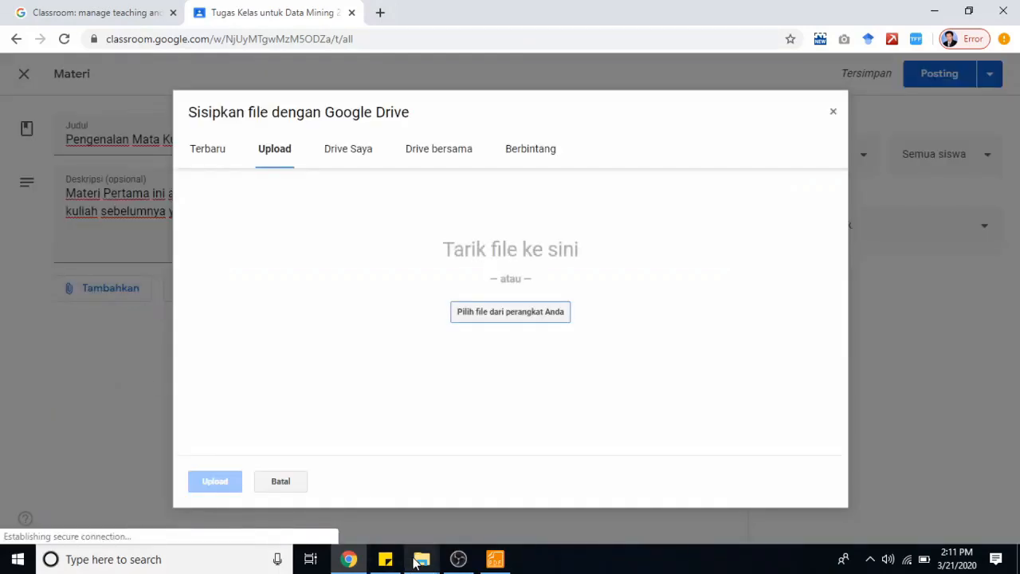
mouse_move(421, 560)
click(380, 492)
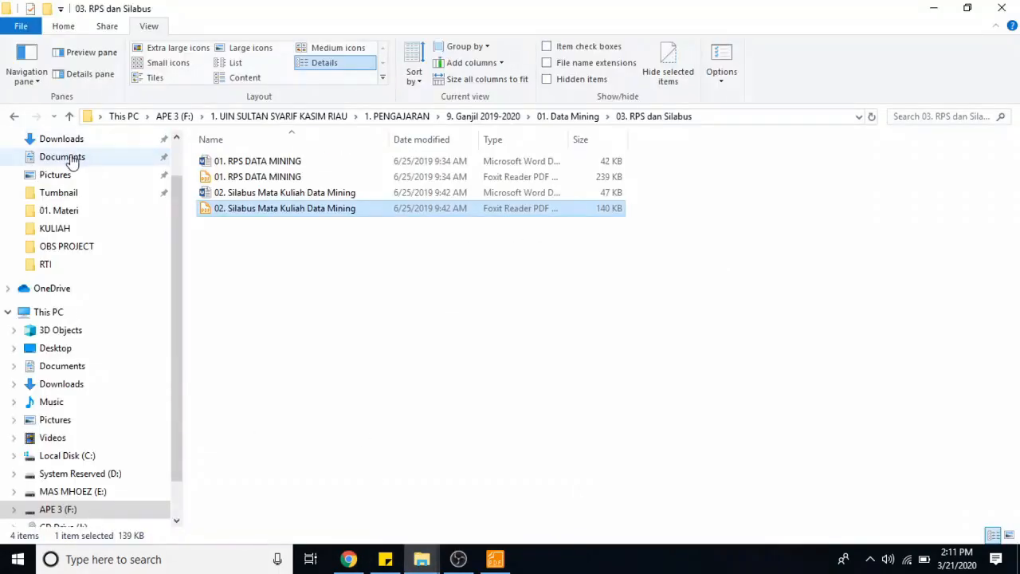
click(15, 121)
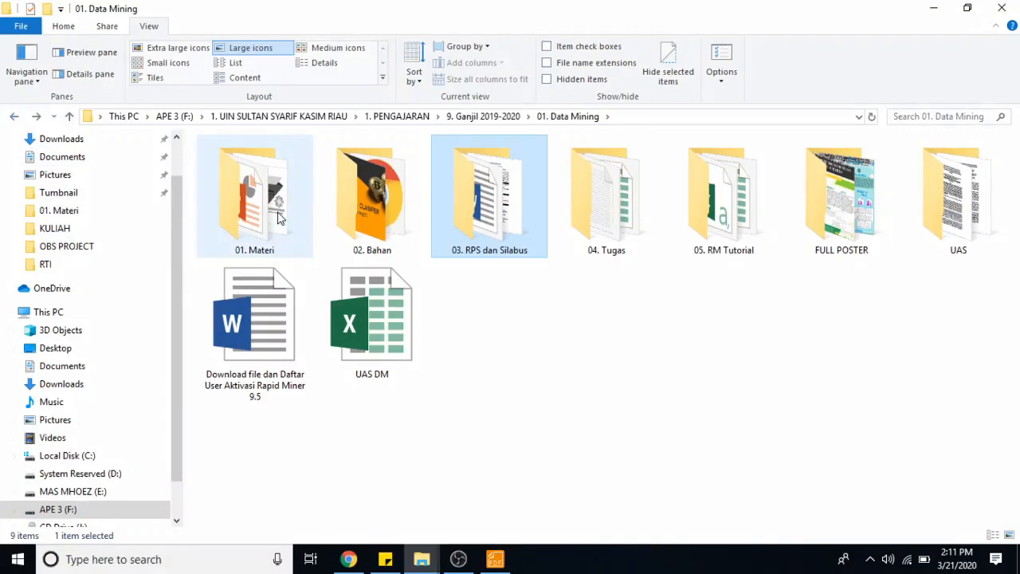
double_click(252, 209)
click(266, 166)
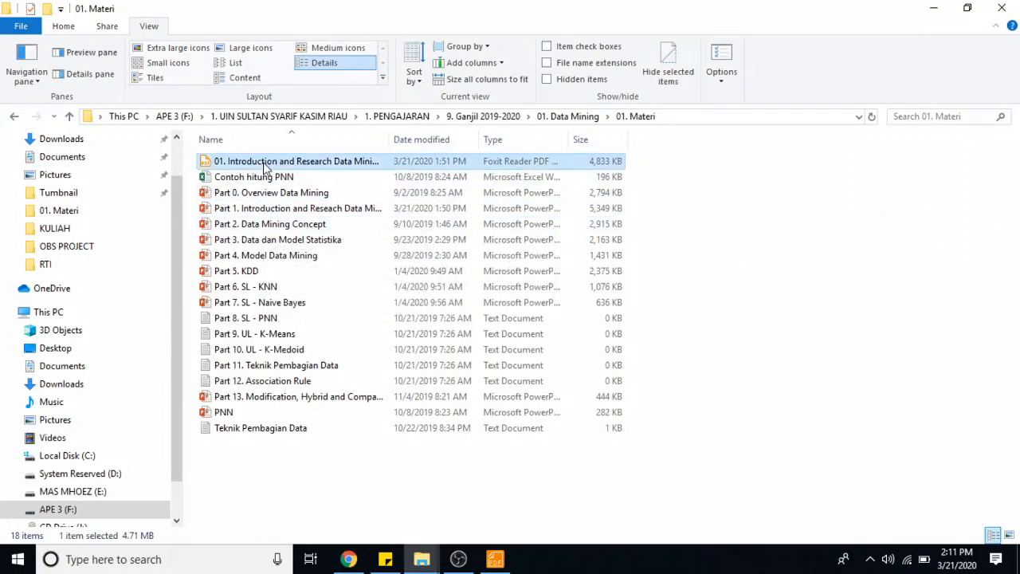
drag(266, 167, 467, 374)
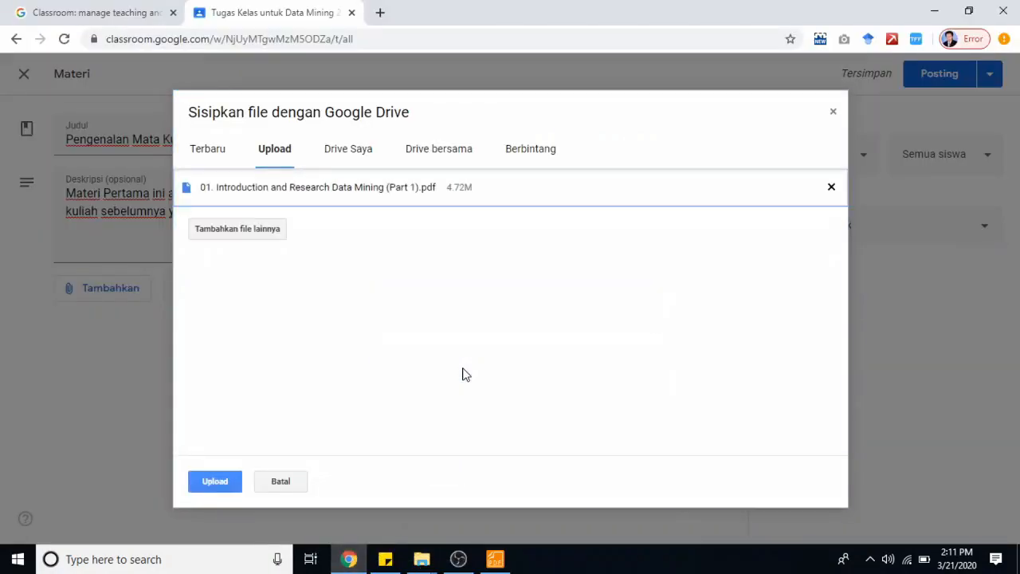
click(215, 485)
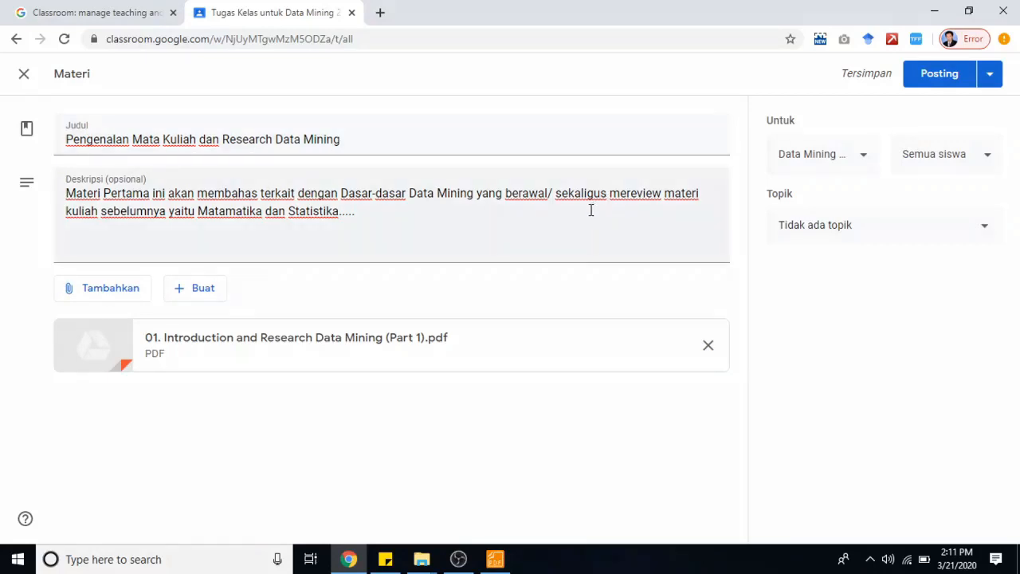
Review which classes and students the material post can be shared with.
click(866, 159)
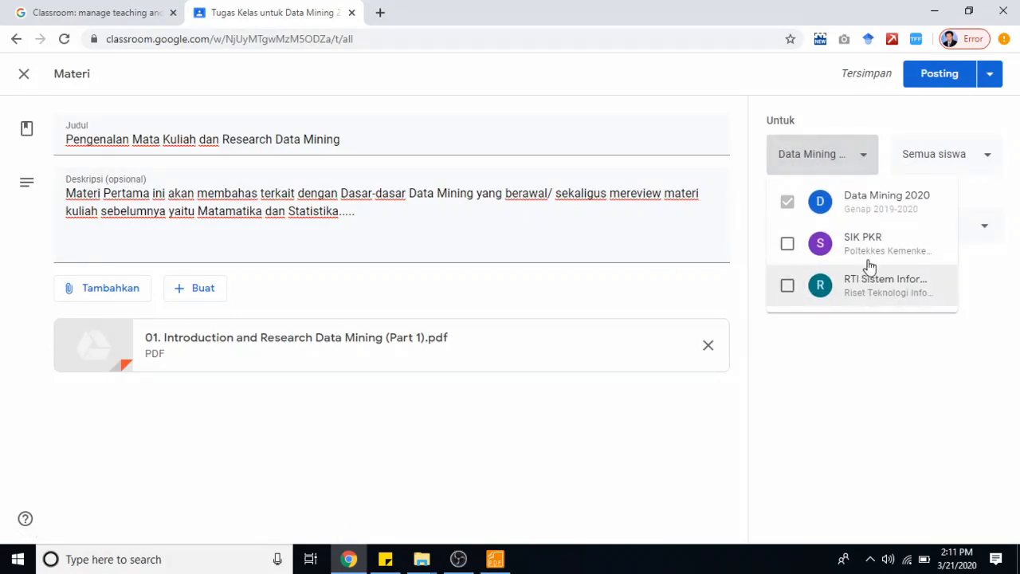
click(868, 160)
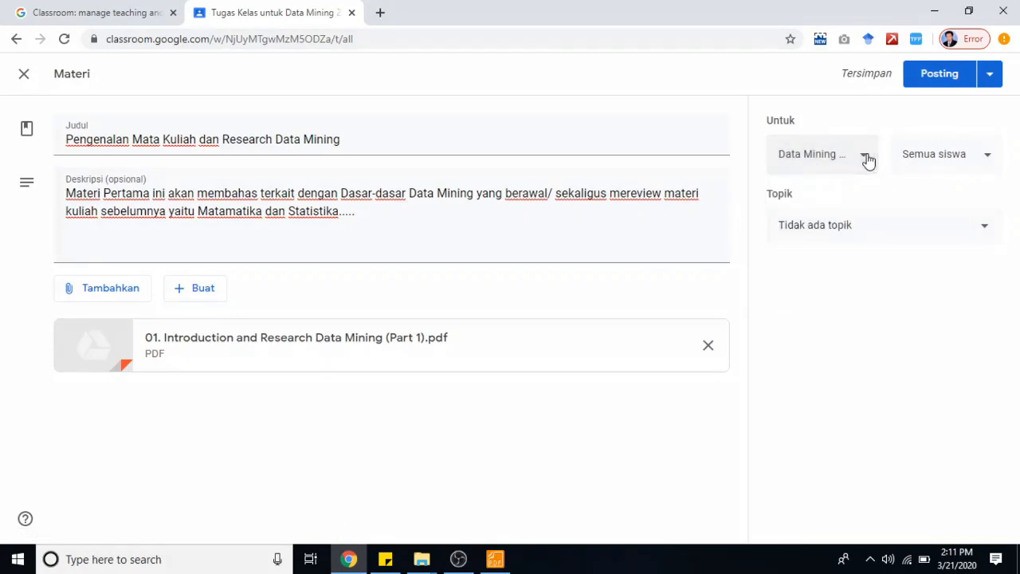
click(974, 160)
click(980, 162)
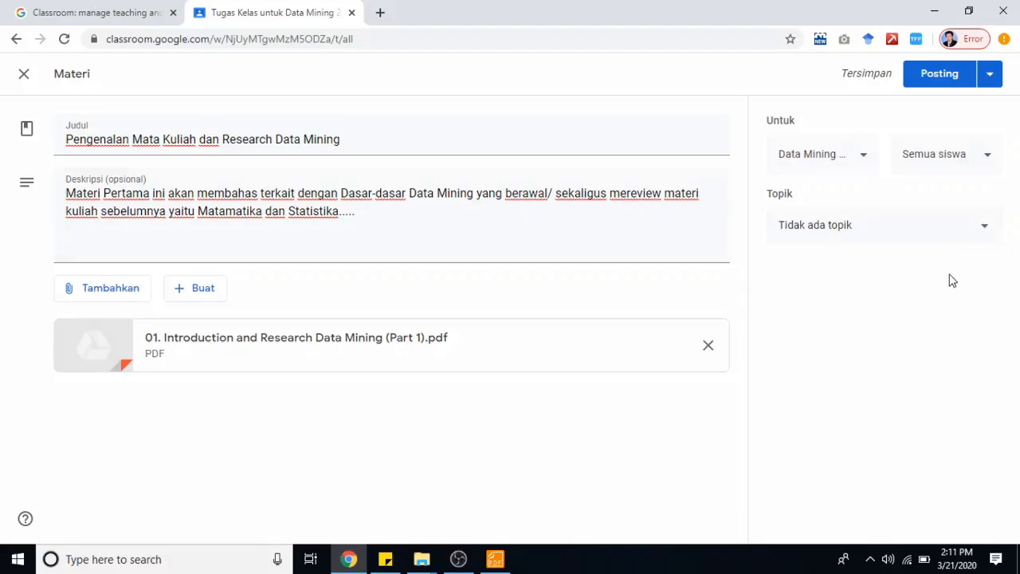
Assign the post to the topic "01. Pengenalan Mata Kuliah dan Research DM" and save it as a draft.
click(956, 230)
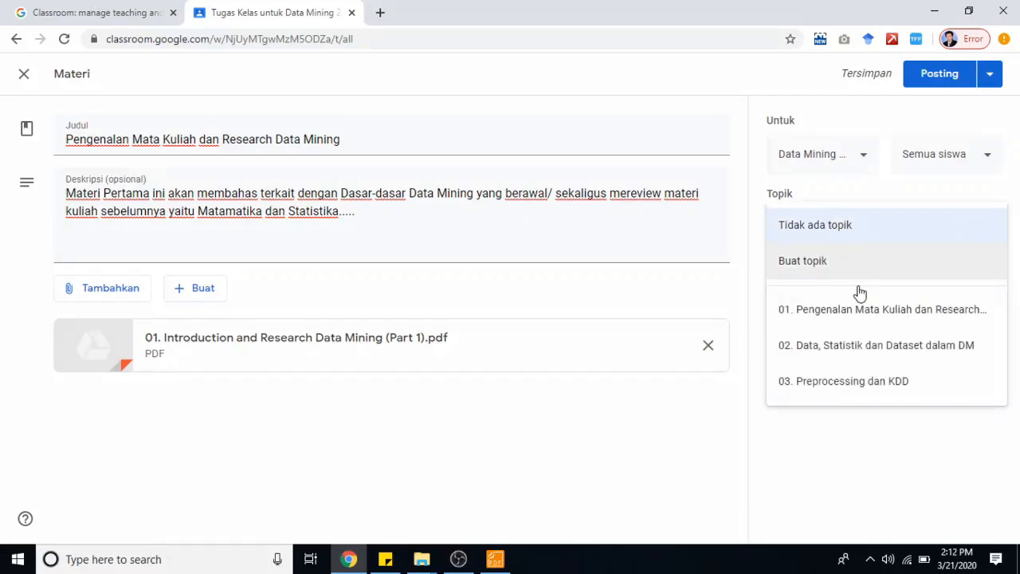
click(854, 319)
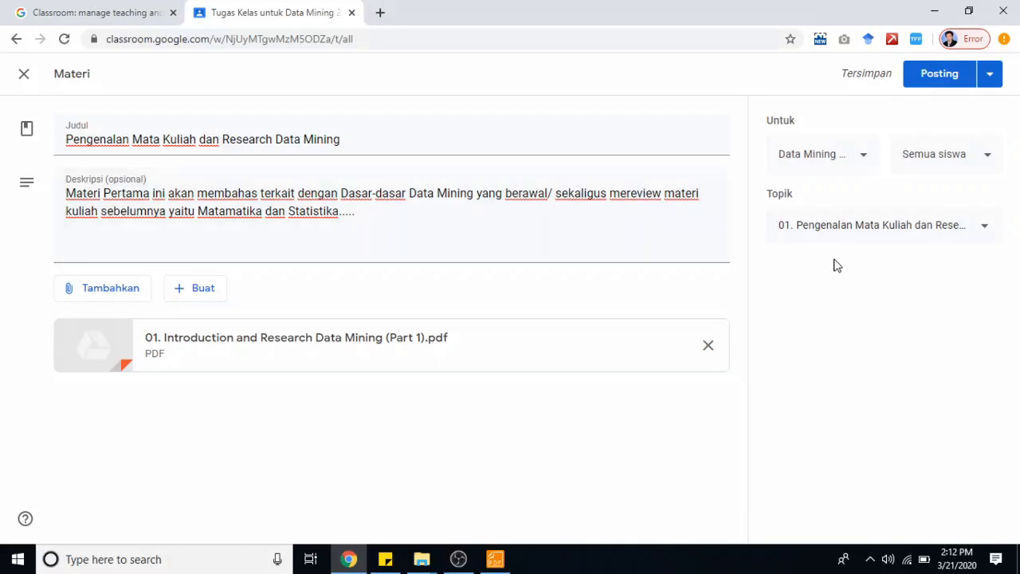
click(994, 79)
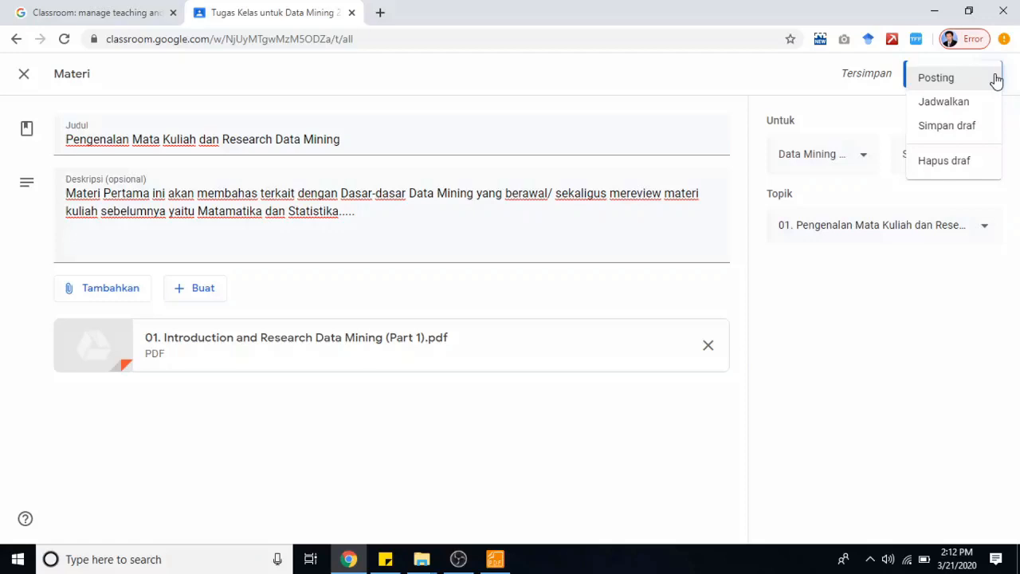
click(959, 136)
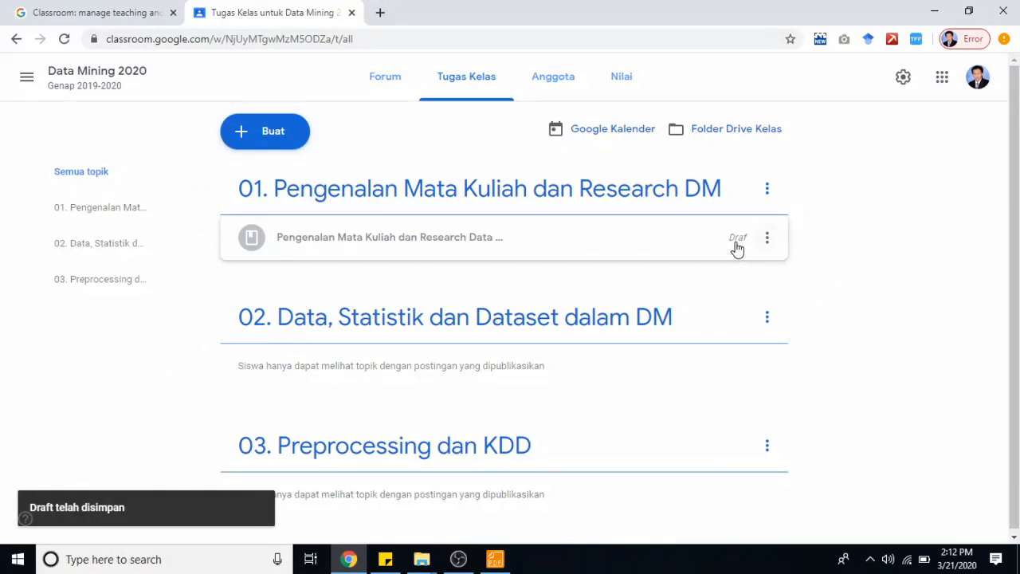
Examine the saved draft's options and content under topic 01, and page through its attached PDF in the preview.
click(766, 238)
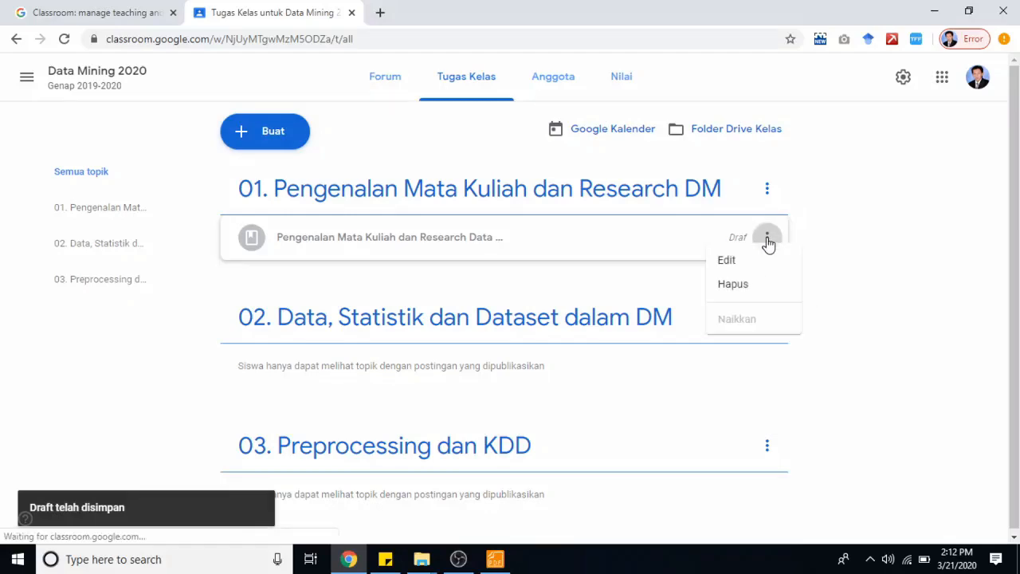
click(829, 255)
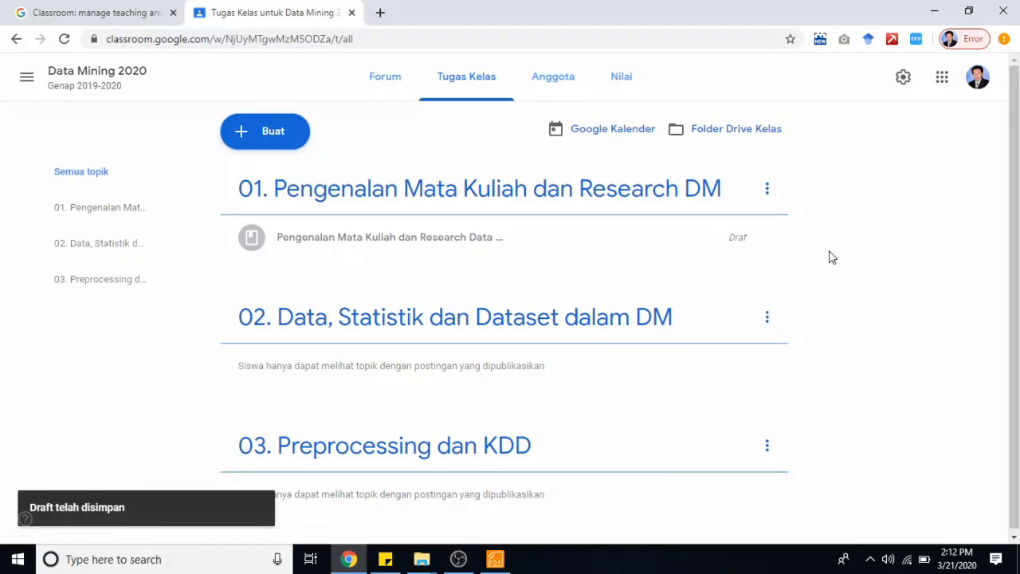
click(571, 257)
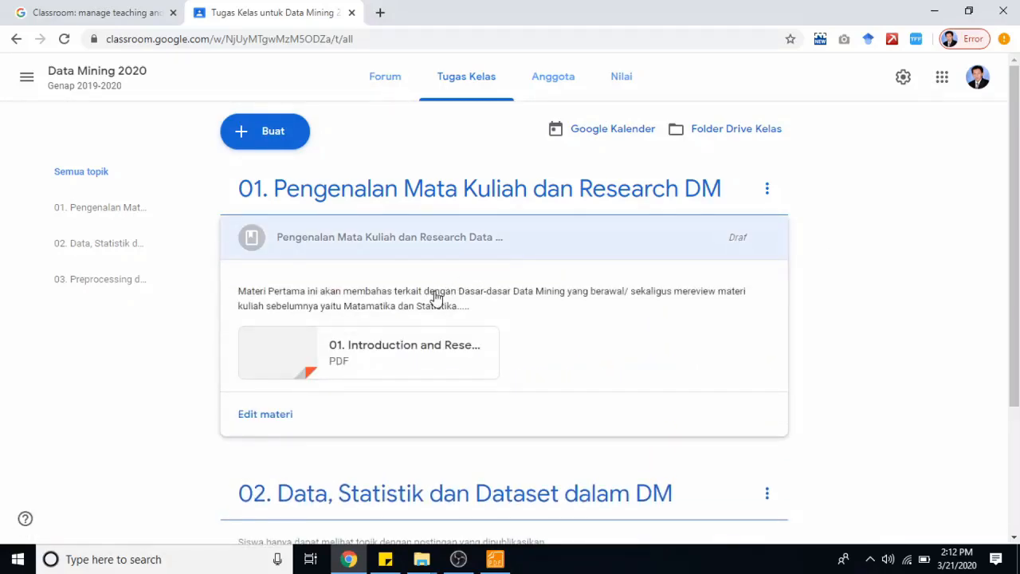
click(419, 354)
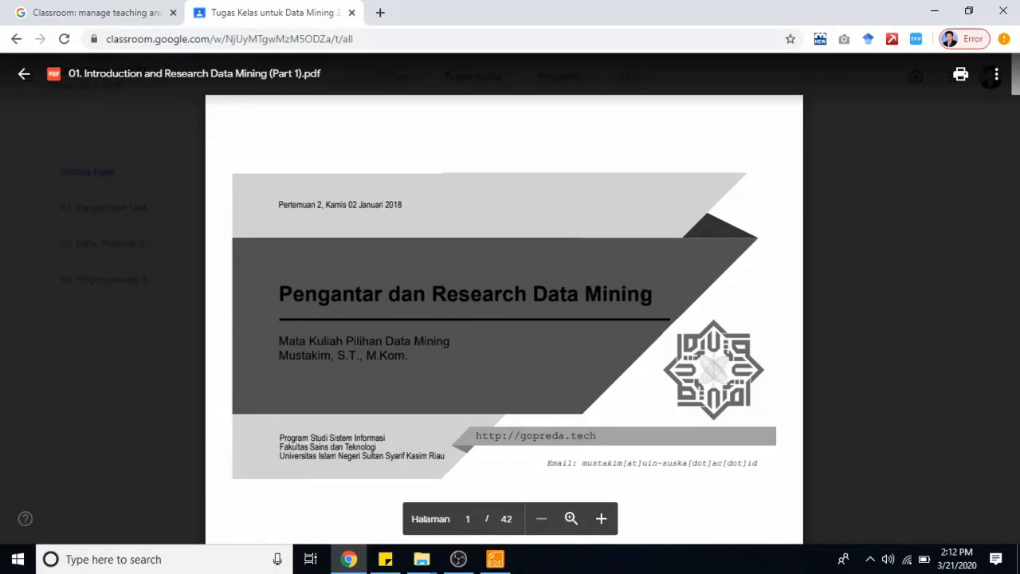
scroll(645, 293, down, 10)
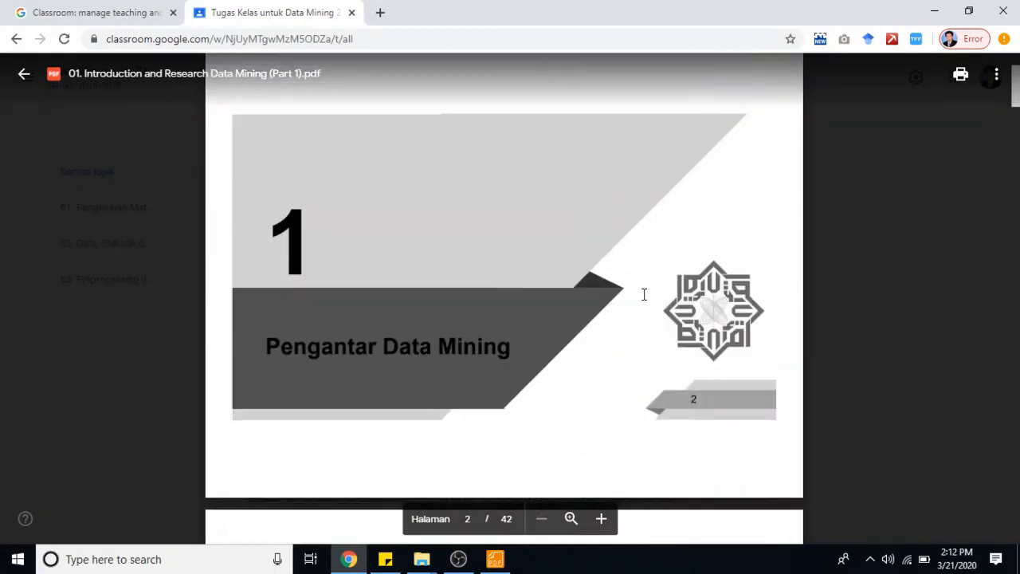
scroll(643, 294, down, 15)
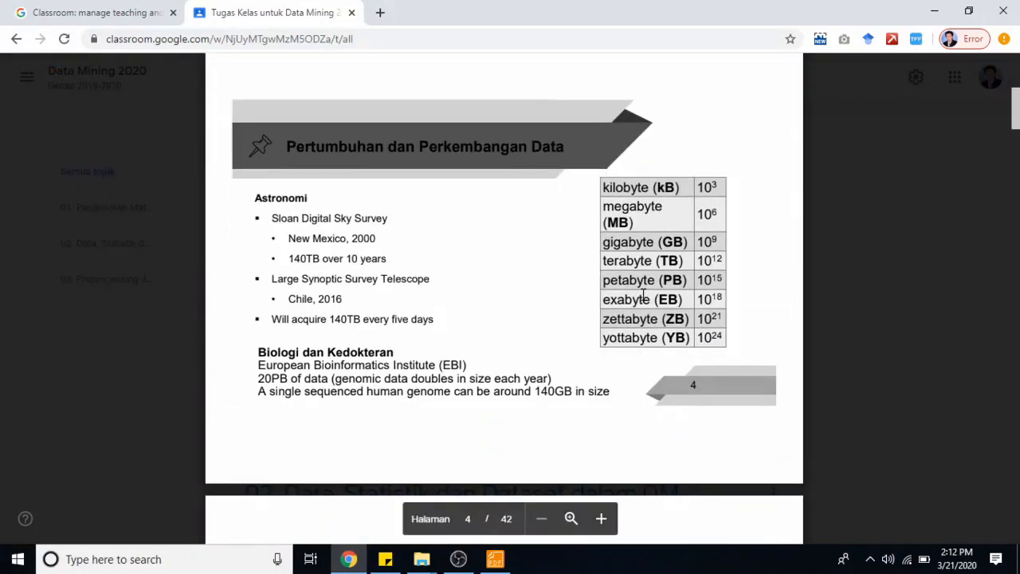
scroll(644, 297, down, 12)
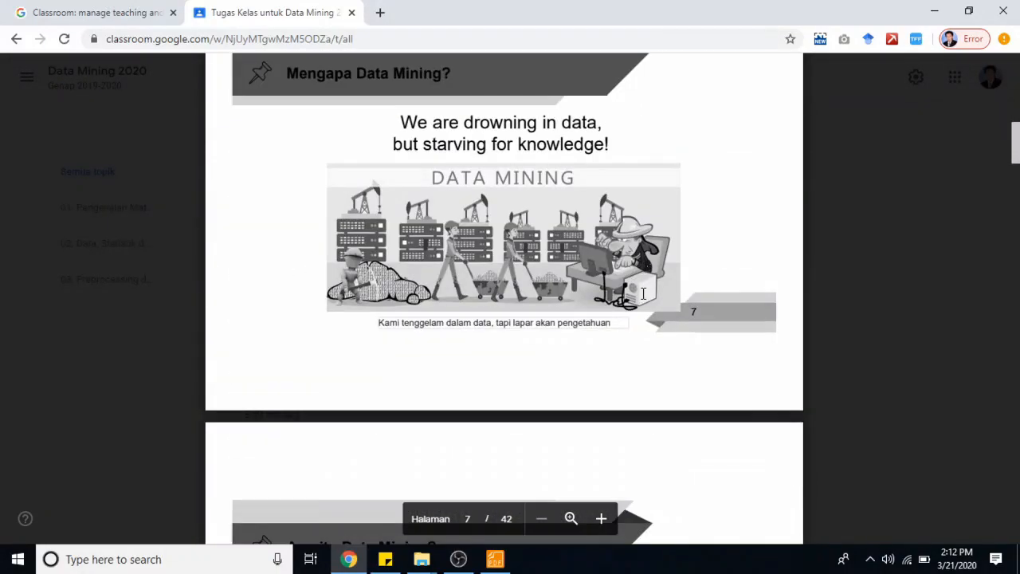
scroll(643, 299, down, 20)
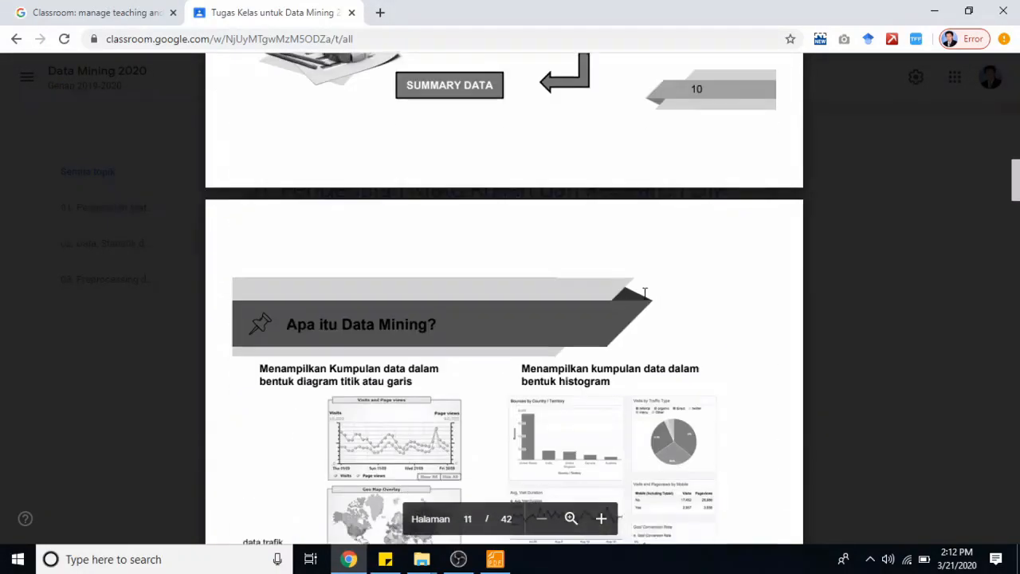
scroll(617, 331, down, 2)
click(865, 283)
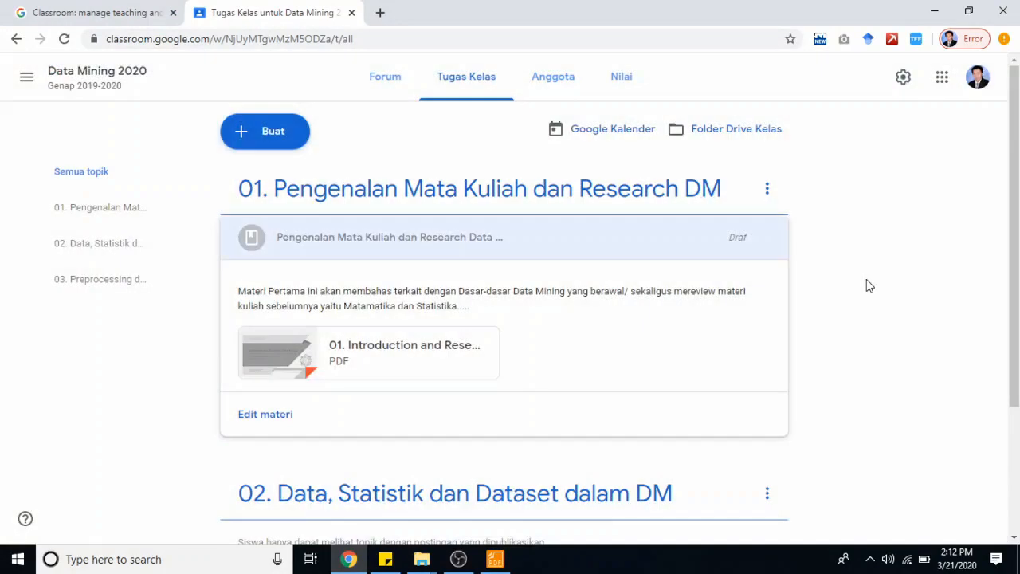
mouse_move(775, 241)
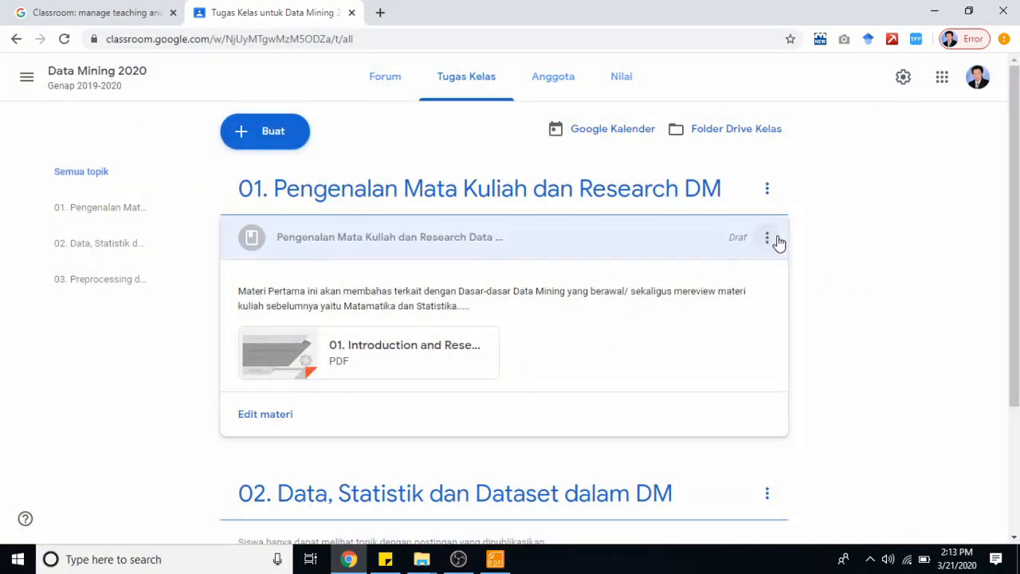